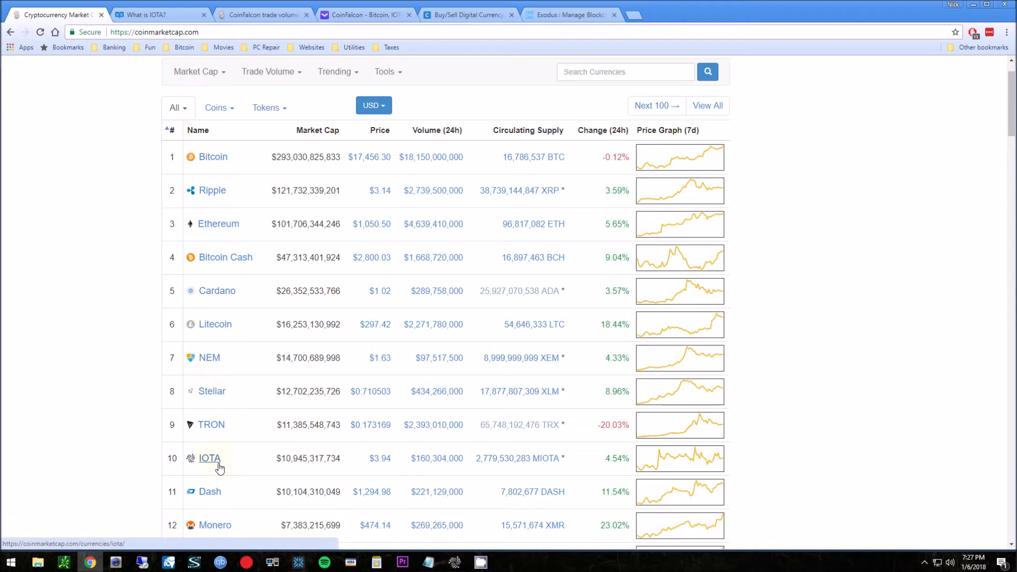
- Open IOTA's CoinMarketCap details page, glance at the Coinbase tab, then come back
click(218, 459)
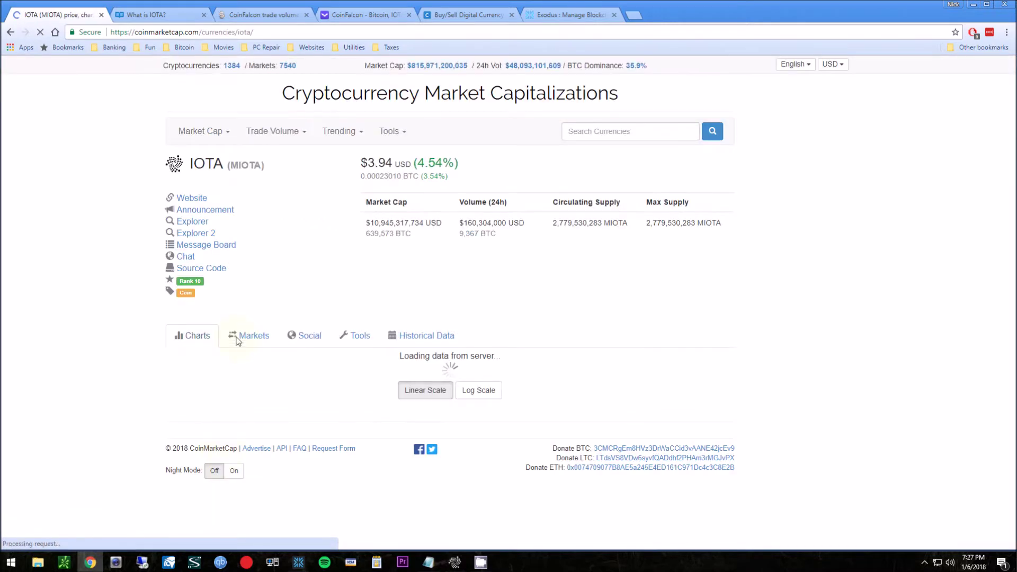
click(472, 18)
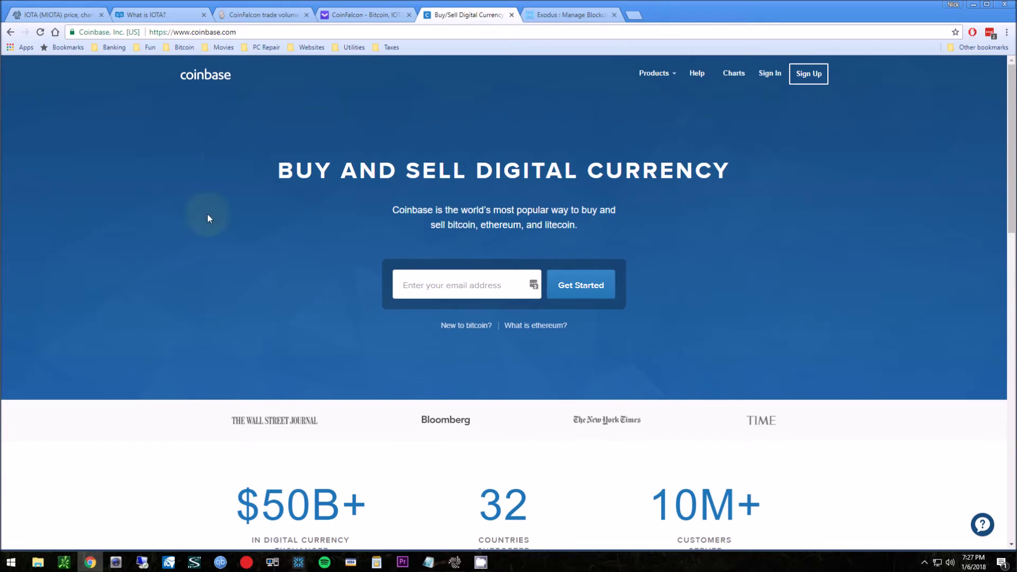
click(70, 21)
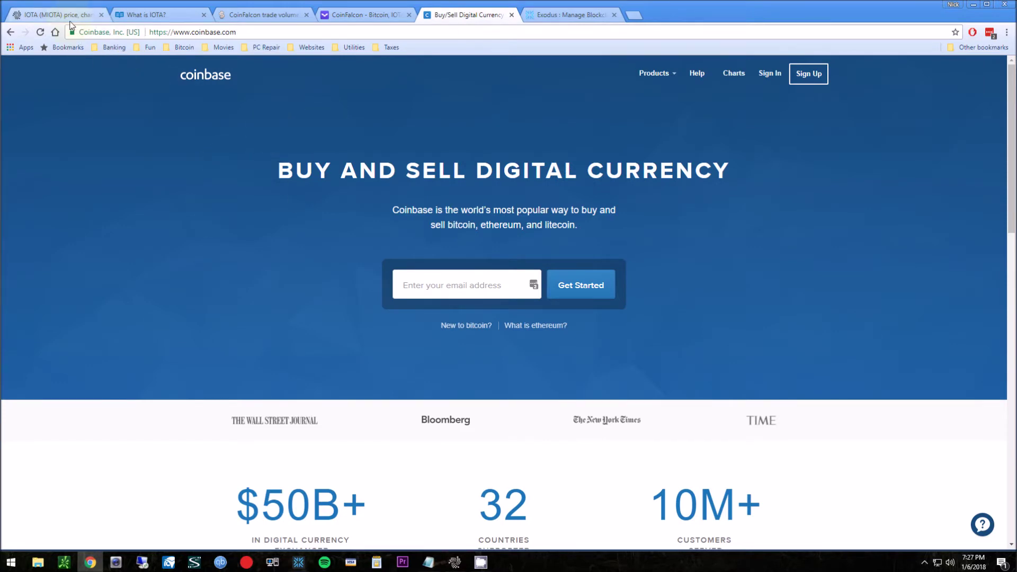
scroll(200, 190, down, 3)
scroll(200, 189, up, 3)
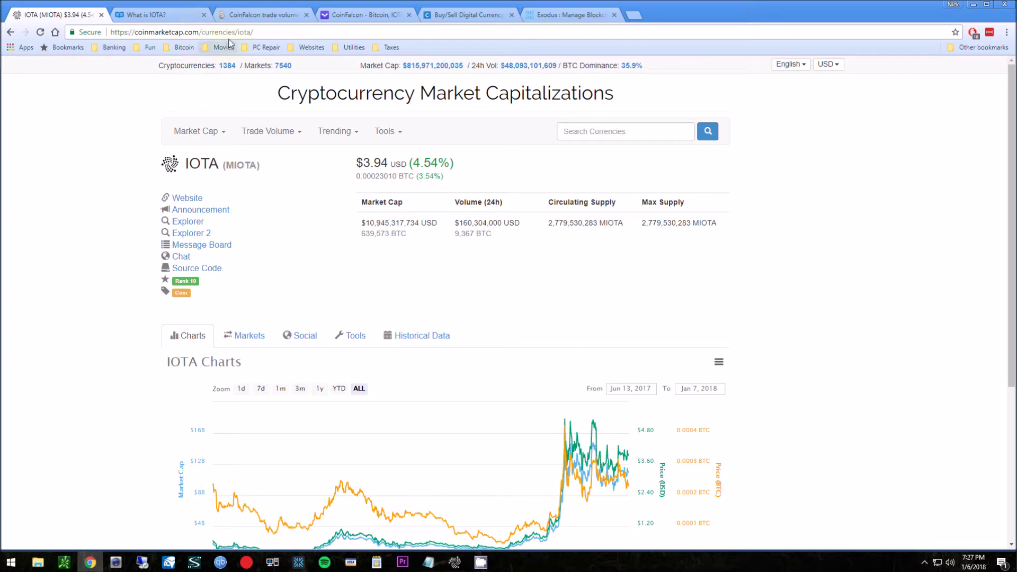
- Rank all cryptocurrencies, highlight IOTA's market cap and name in row 10, then switch to Coinbase
click(196, 131)
click(196, 158)
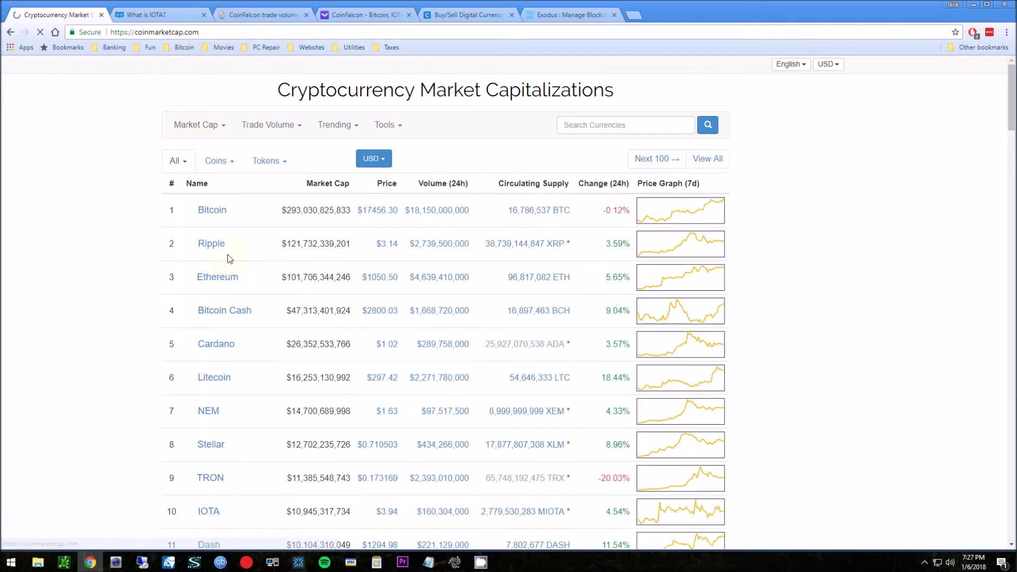
scroll(212, 445, down, 1)
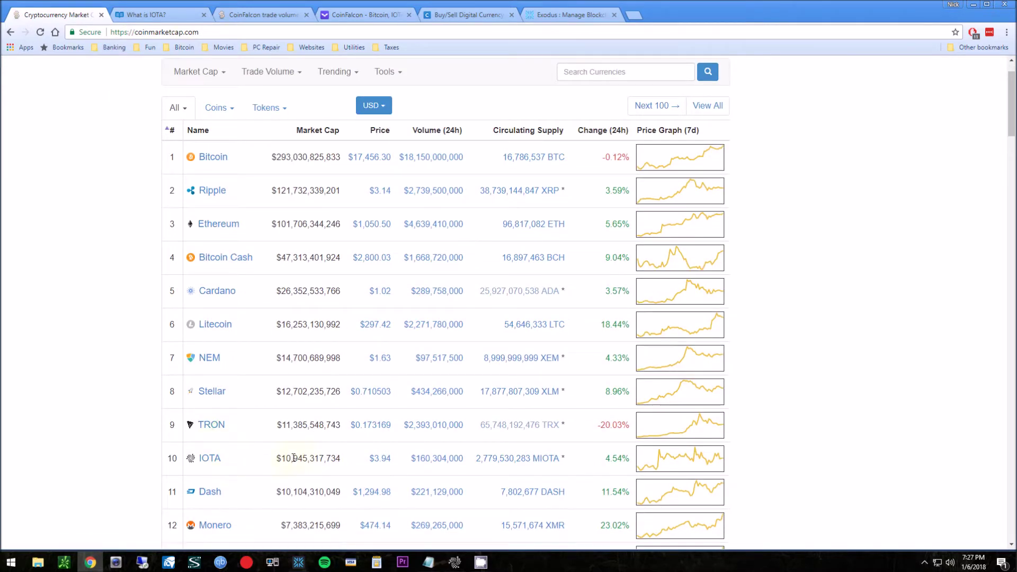
drag(277, 457, 343, 461)
click(394, 456)
drag(240, 463, 199, 459)
click(208, 481)
click(467, 15)
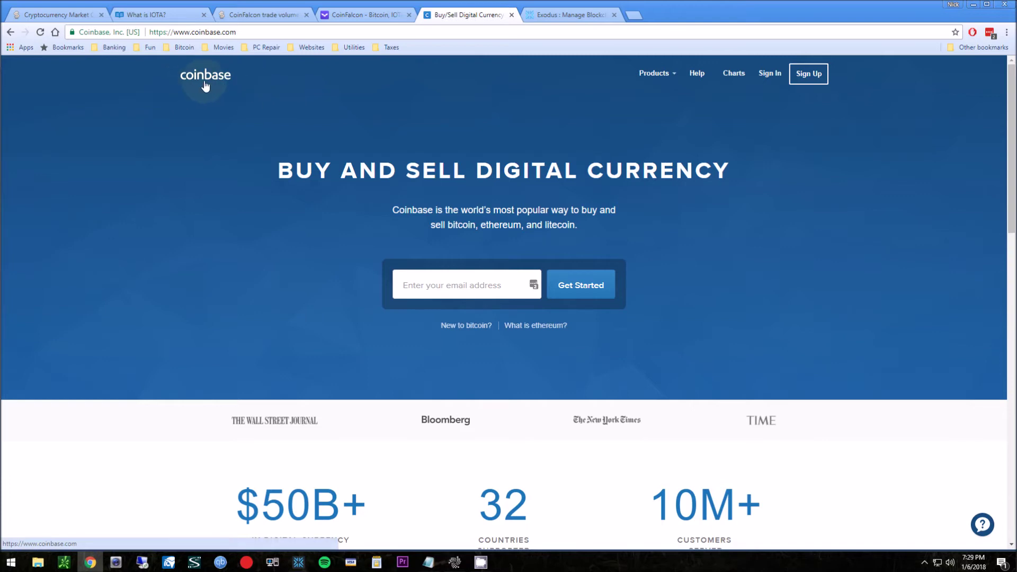
- Compare the Coinbase and Exodus sites, scroll Exodus's wallet features, then return to CoinMarketCap's ranking
click(560, 17)
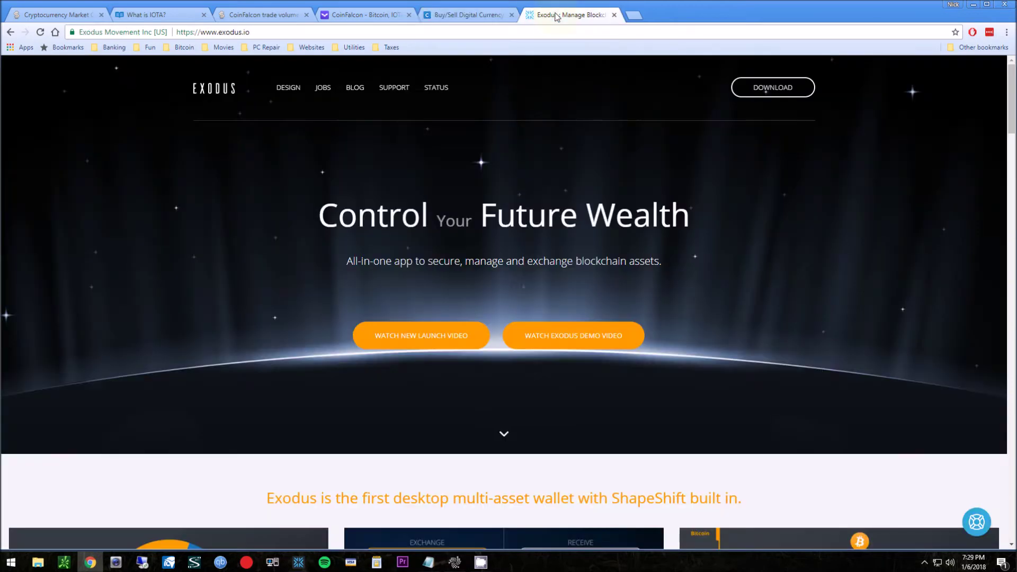
click(469, 16)
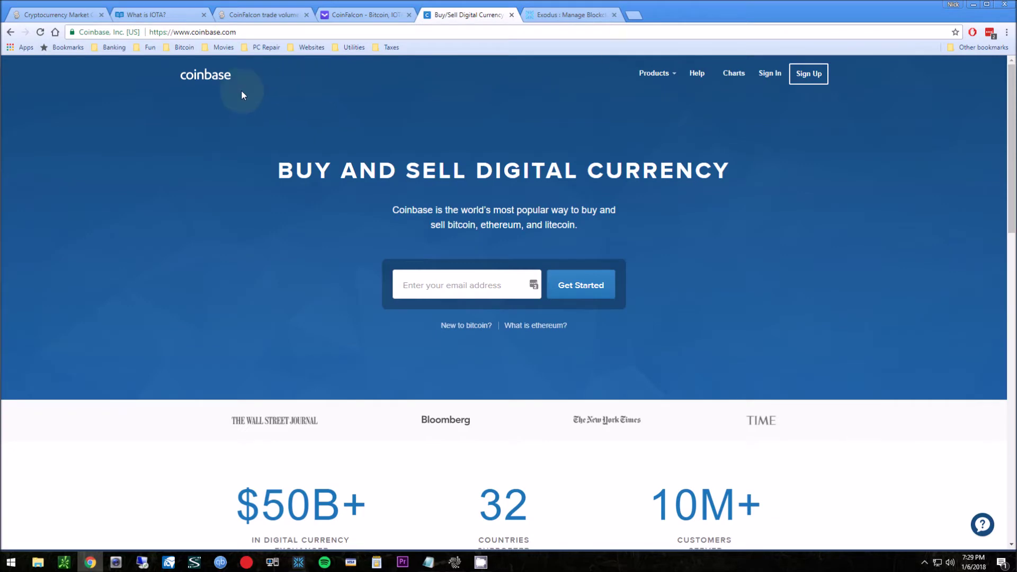
click(595, 14)
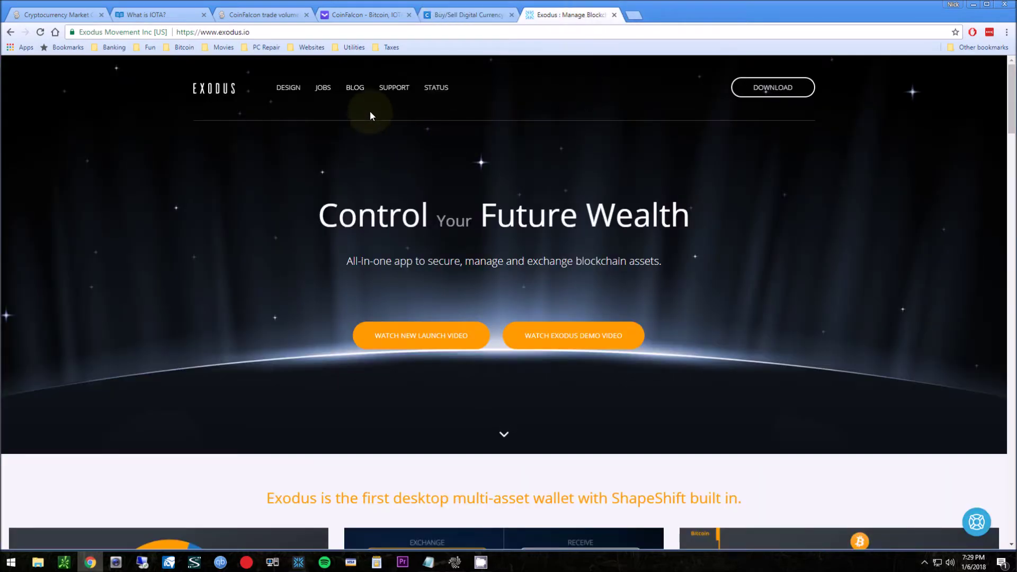
scroll(373, 116, down, 6)
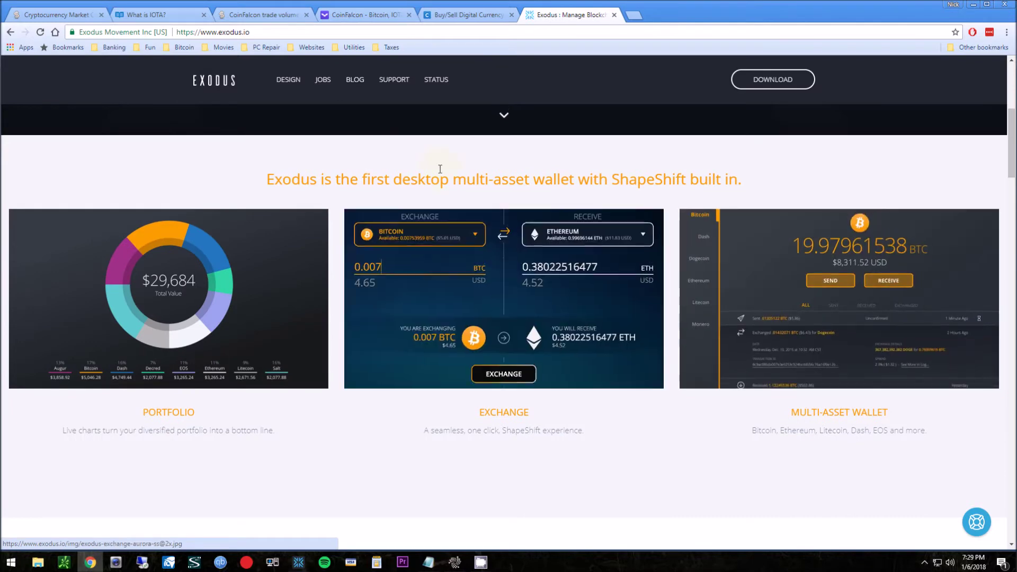
click(474, 15)
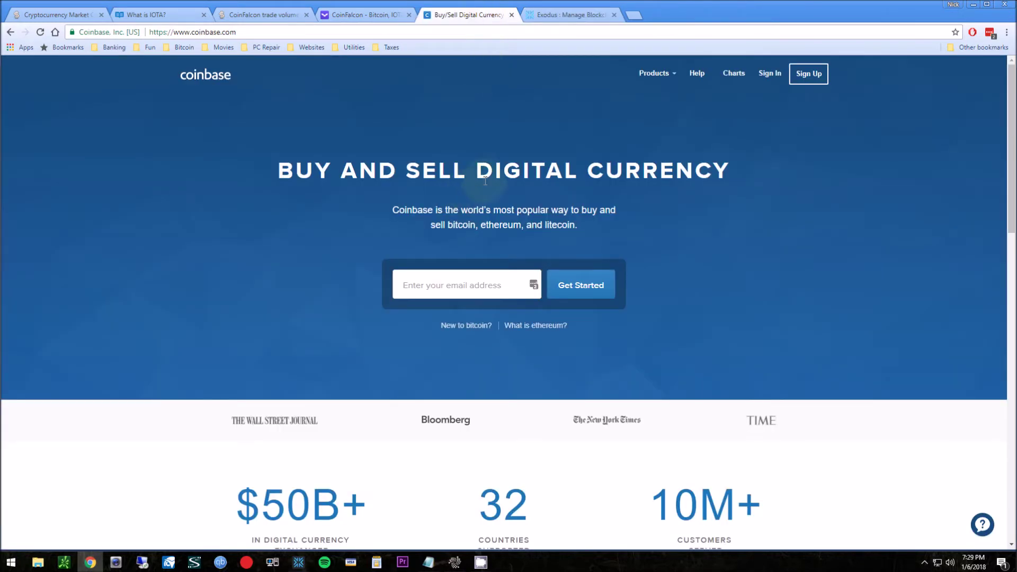
click(572, 15)
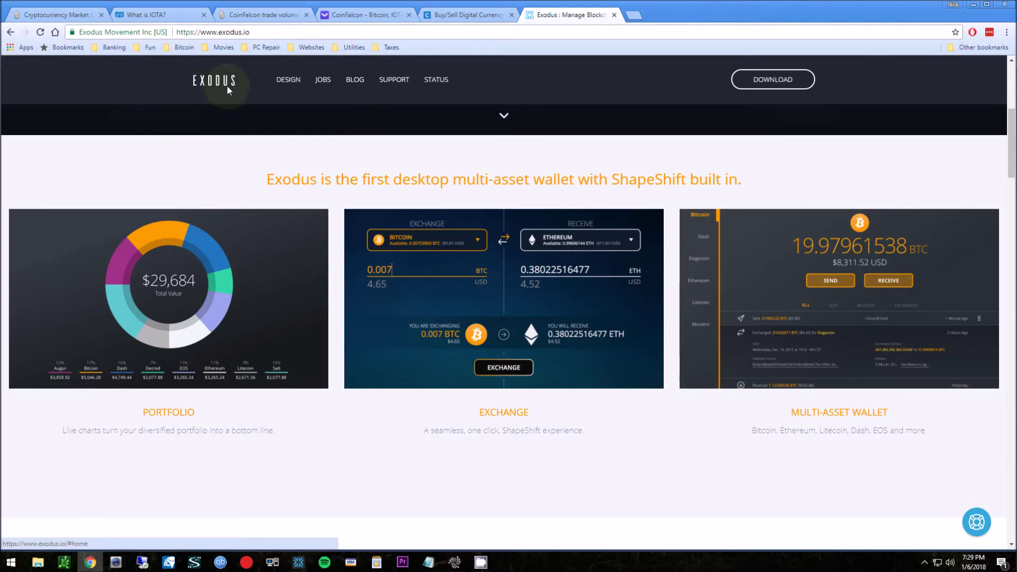
scroll(312, 228, down, 4)
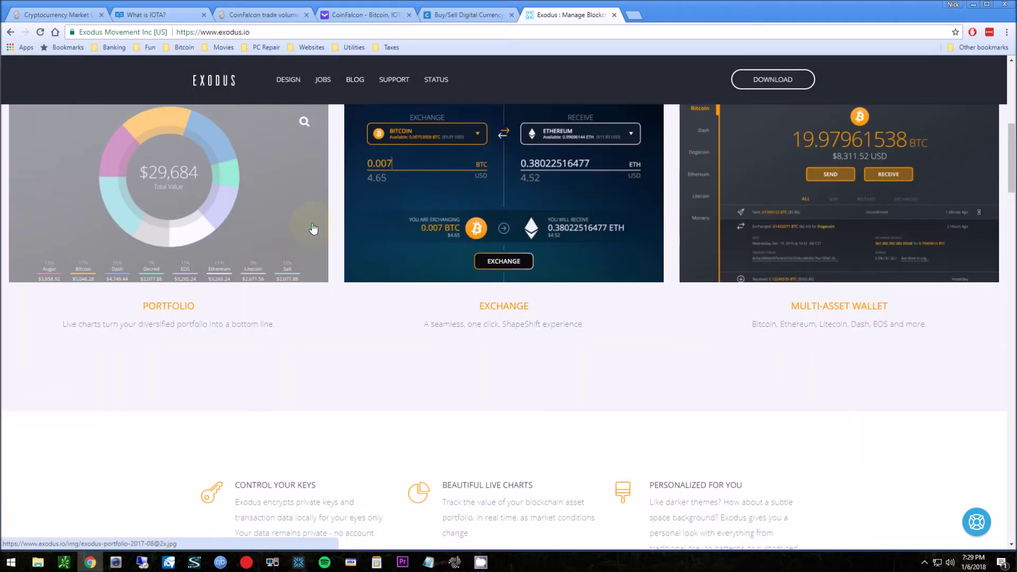
scroll(312, 227, up, 3)
scroll(311, 497, down, 2)
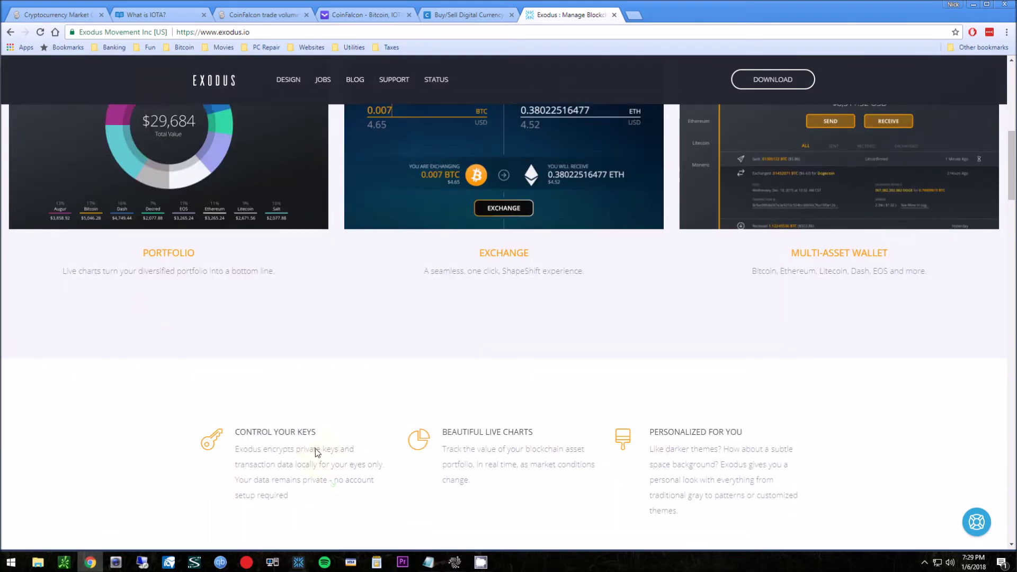
click(52, 19)
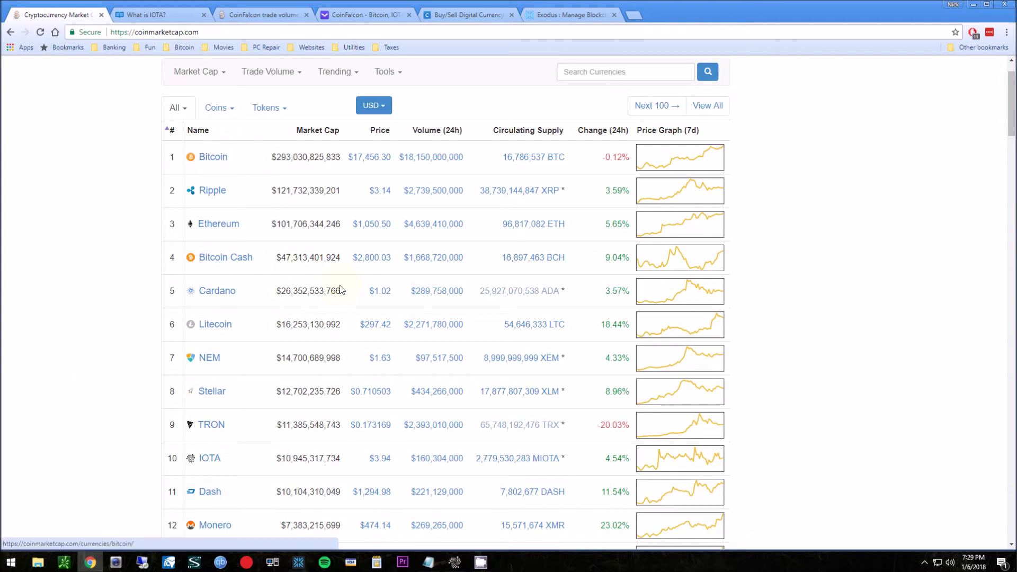
- In IOTA's Markets list, note Binance's $71,921,200 volume and open Binance in a new tab
click(213, 464)
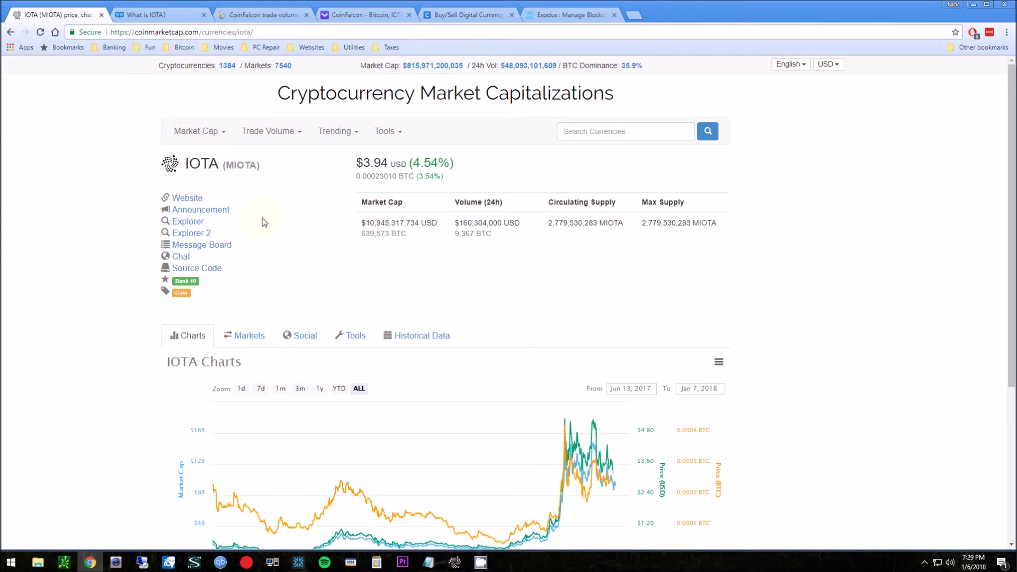
scroll(251, 227, down, 2)
click(243, 231)
scroll(266, 236, down, 2)
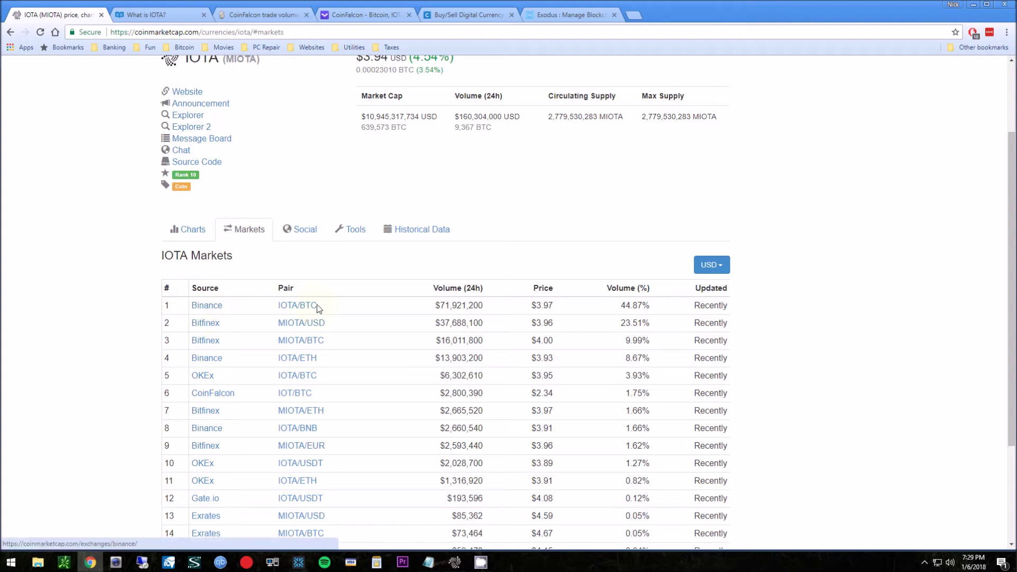
double_click(441, 306)
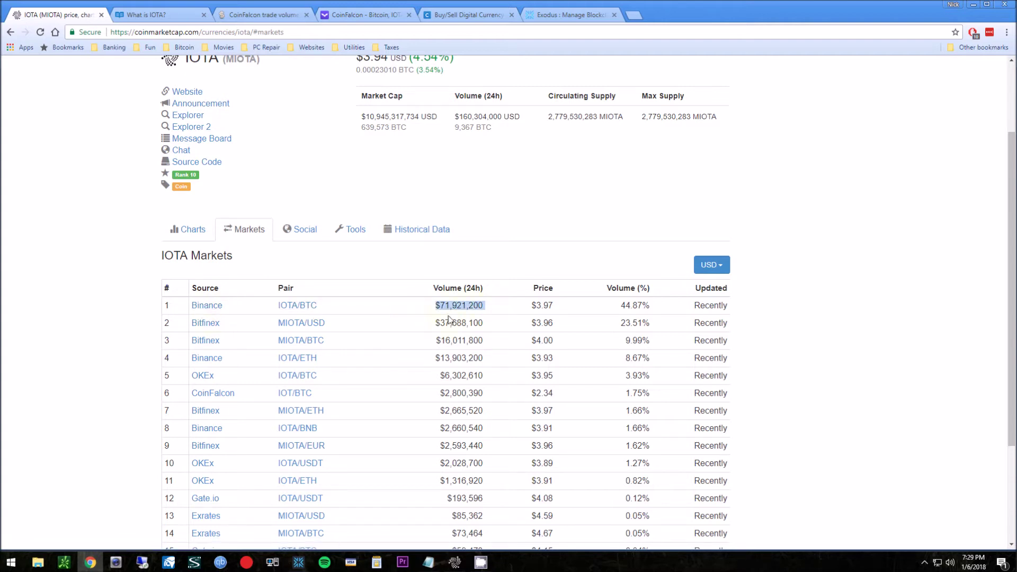
middle_click(208, 311)
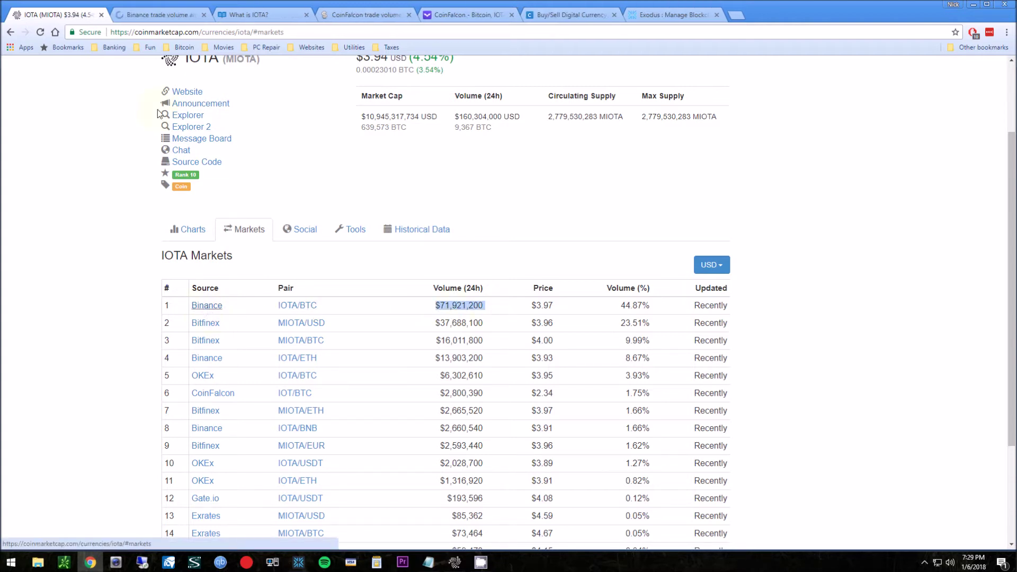
click(170, 15)
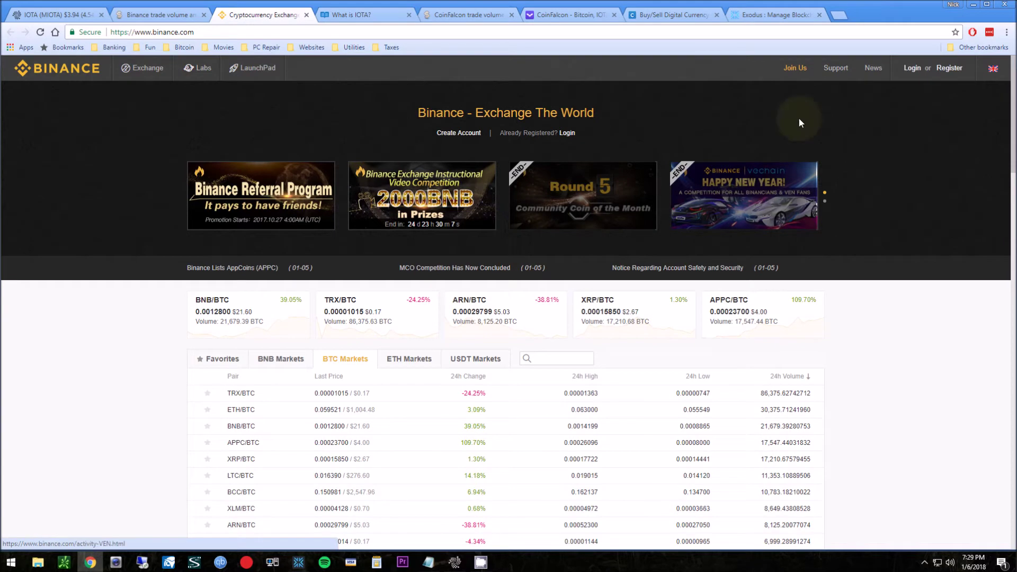
- Open Binance's Register page, highlight the sign-up pause notice, and return to the IOTA markets tab
click(954, 70)
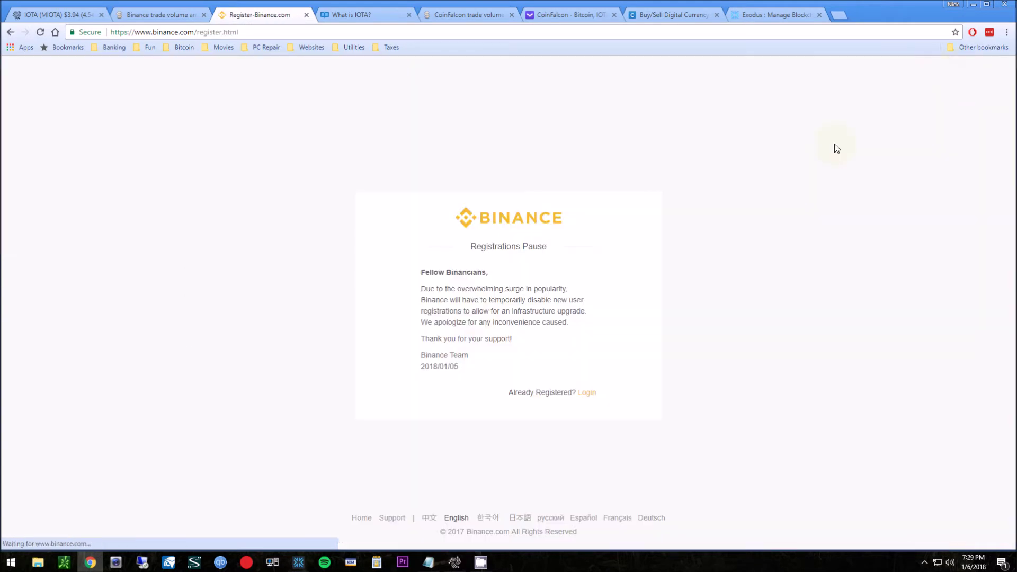
drag(424, 285, 496, 343)
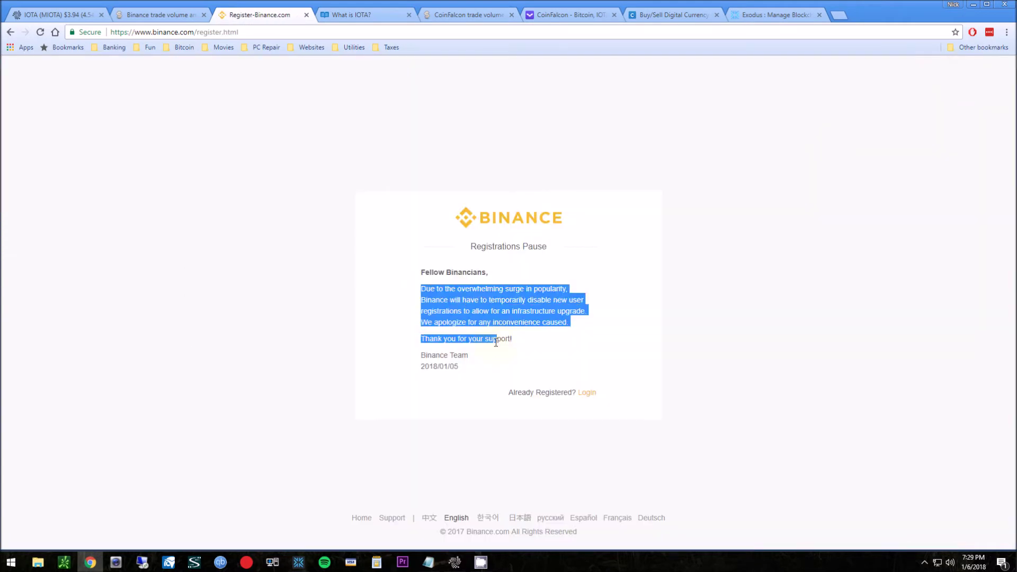
click(32, 14)
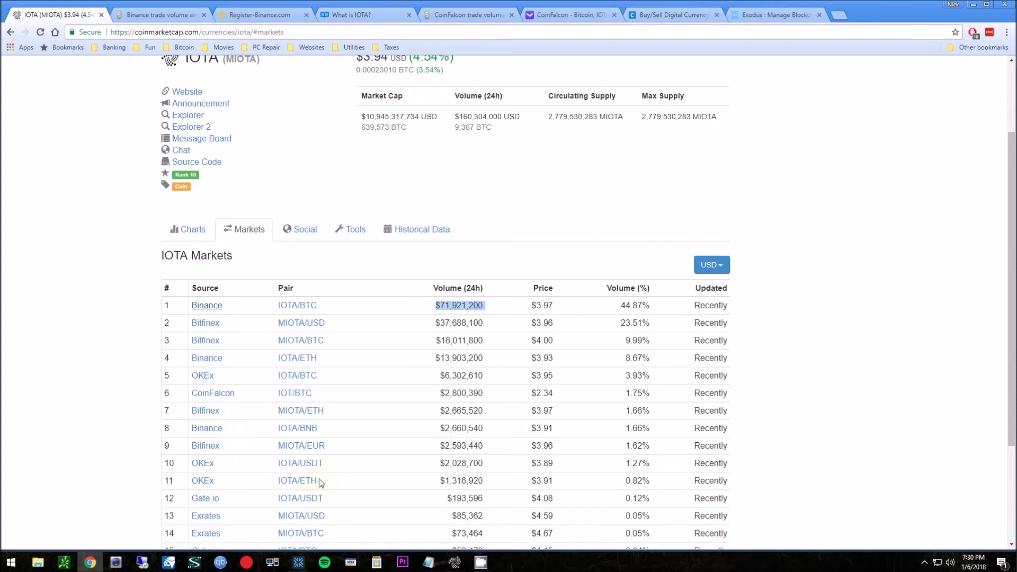
- Compare CoinFalcon's $2.34 IOTA price with the other markets' prices, then go forward to CoinFalcon
click(220, 395)
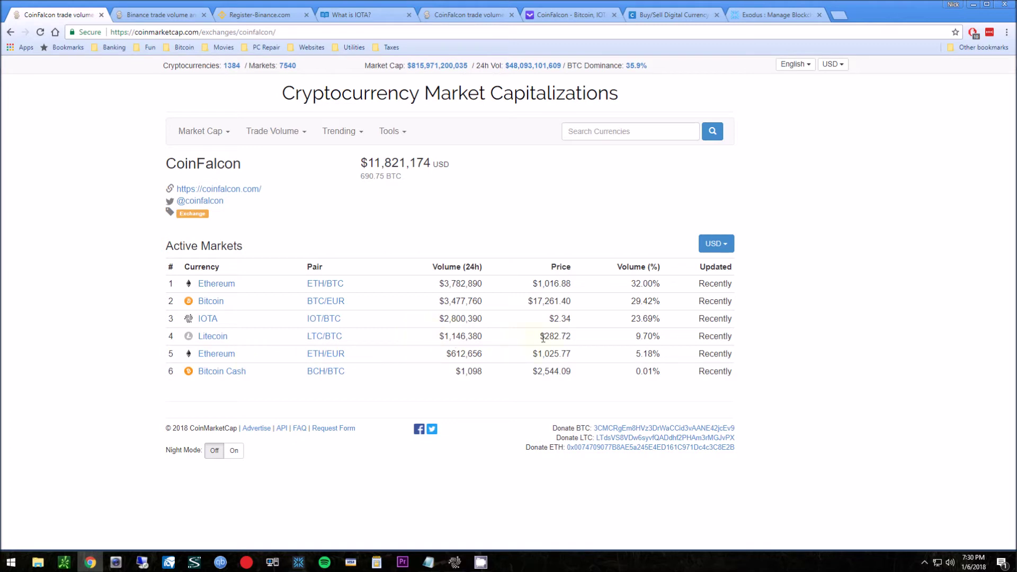
drag(568, 320, 544, 324)
click(556, 324)
click(10, 32)
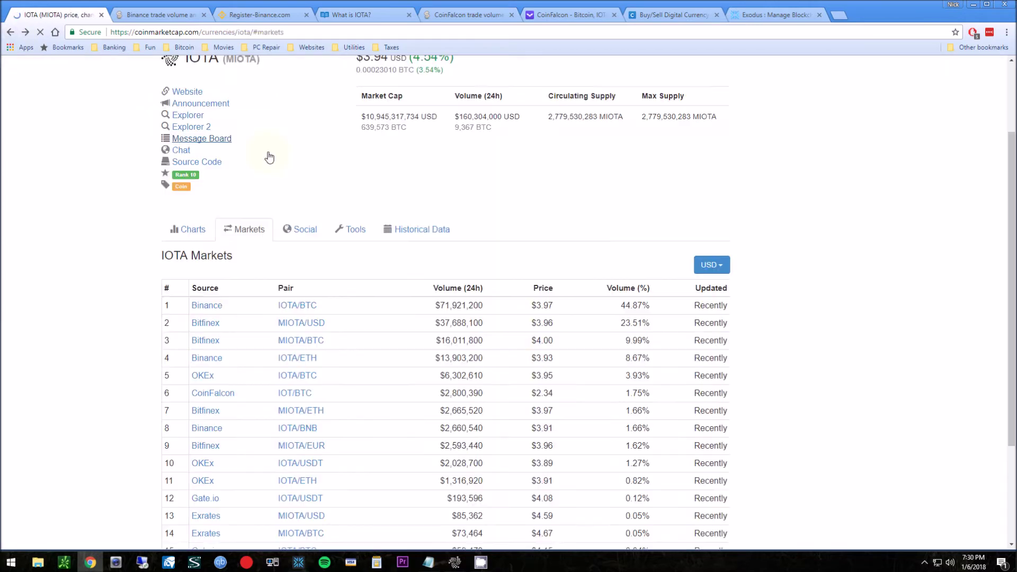
drag(557, 483, 529, 401)
click(564, 405)
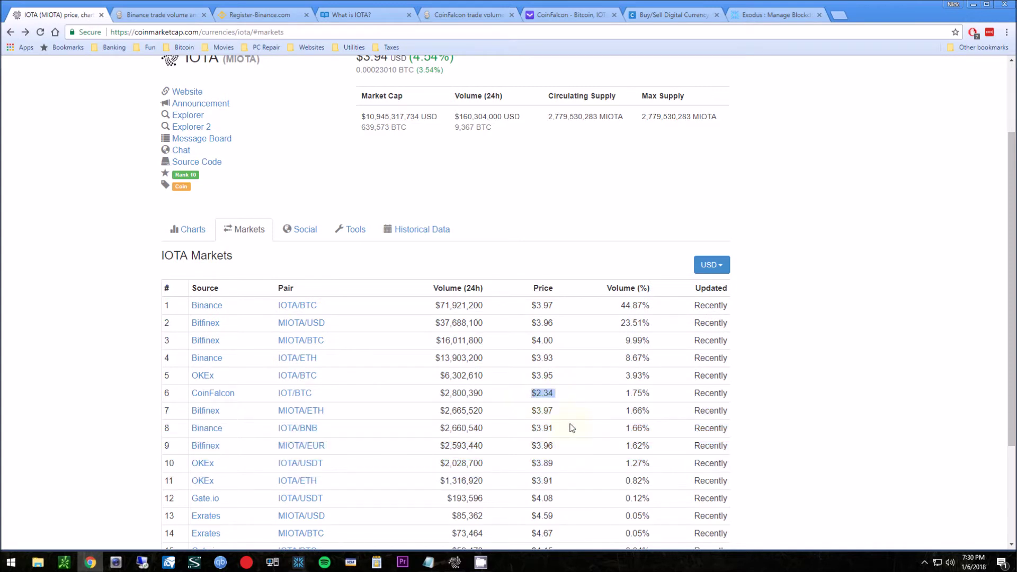
click(26, 29)
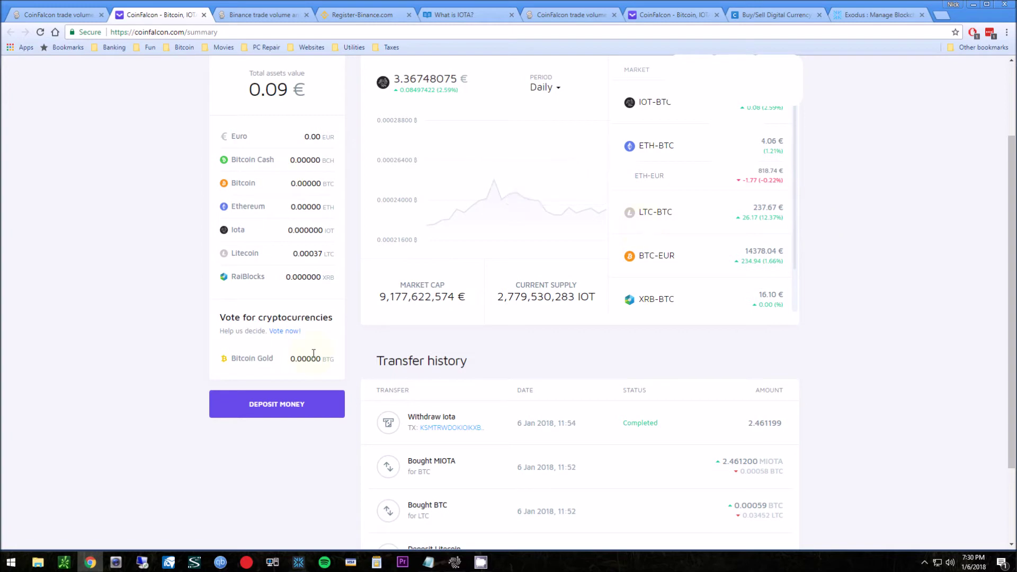
- Open CoinFalcon's Deposit Money page for Bitcoin
click(292, 408)
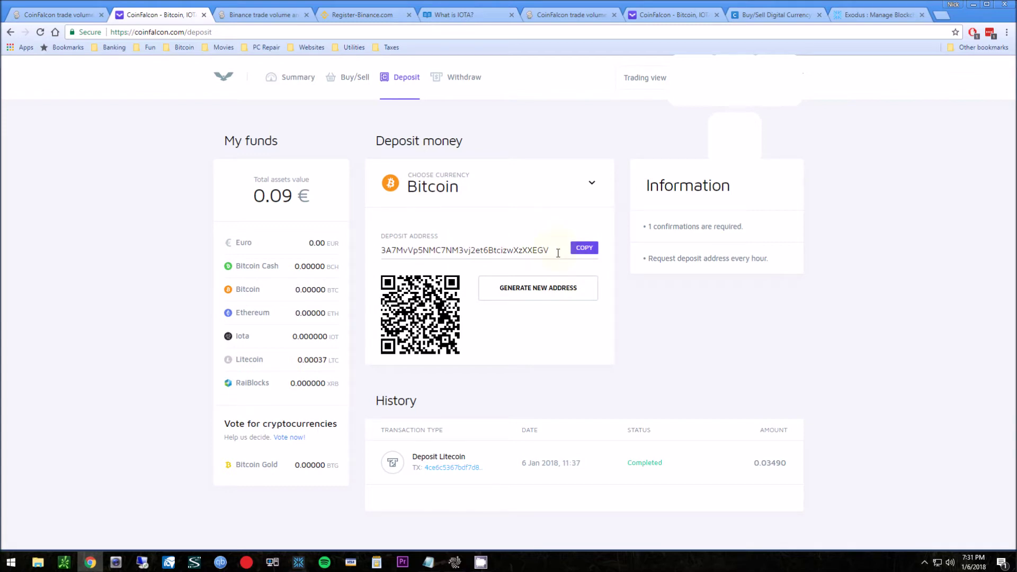
- Highlight the Bitcoin deposit address and the 0.03490 Litecoin deposit, then open the Iota buy form
drag(558, 253, 378, 251)
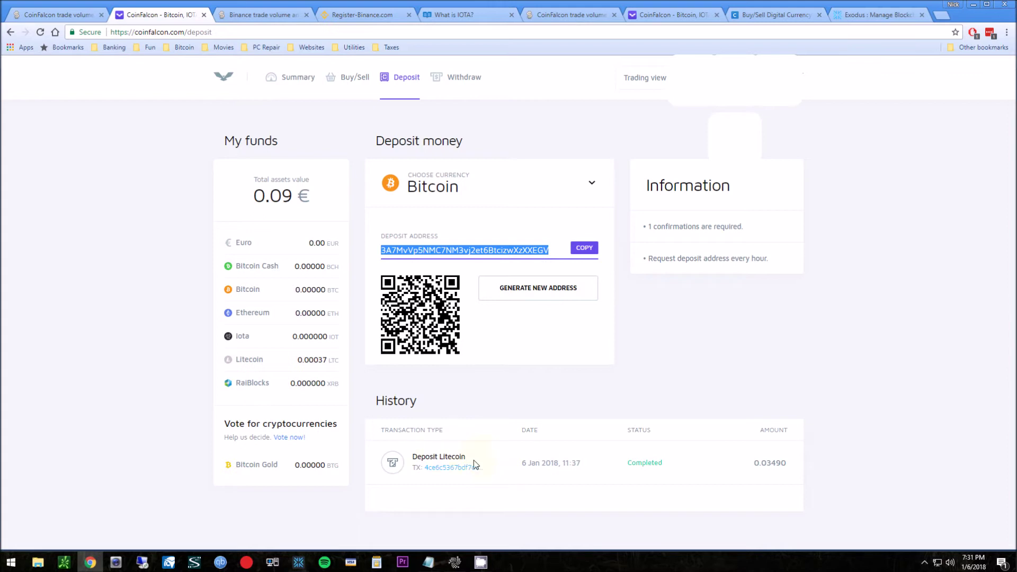
drag(782, 470, 745, 467)
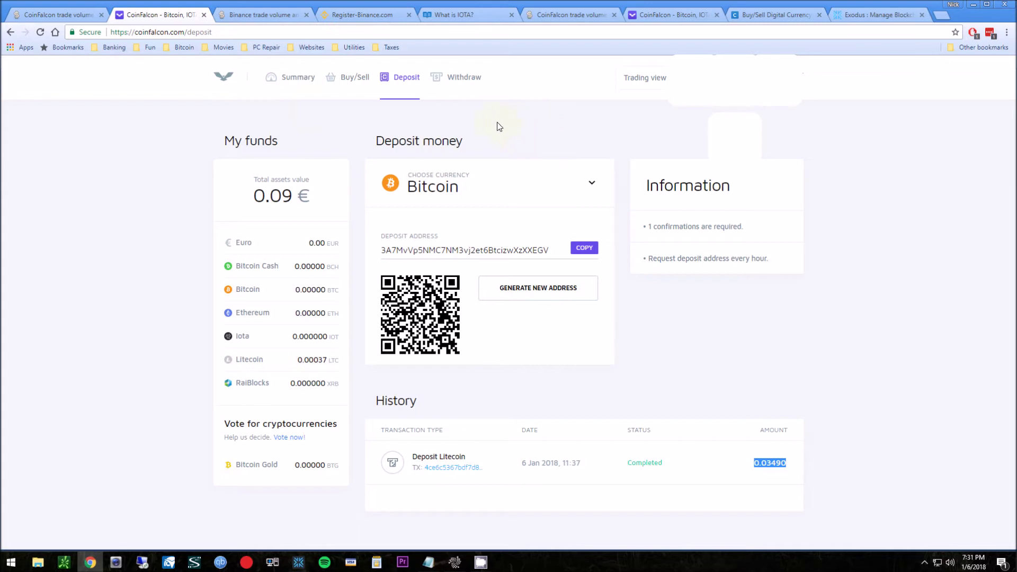
click(339, 92)
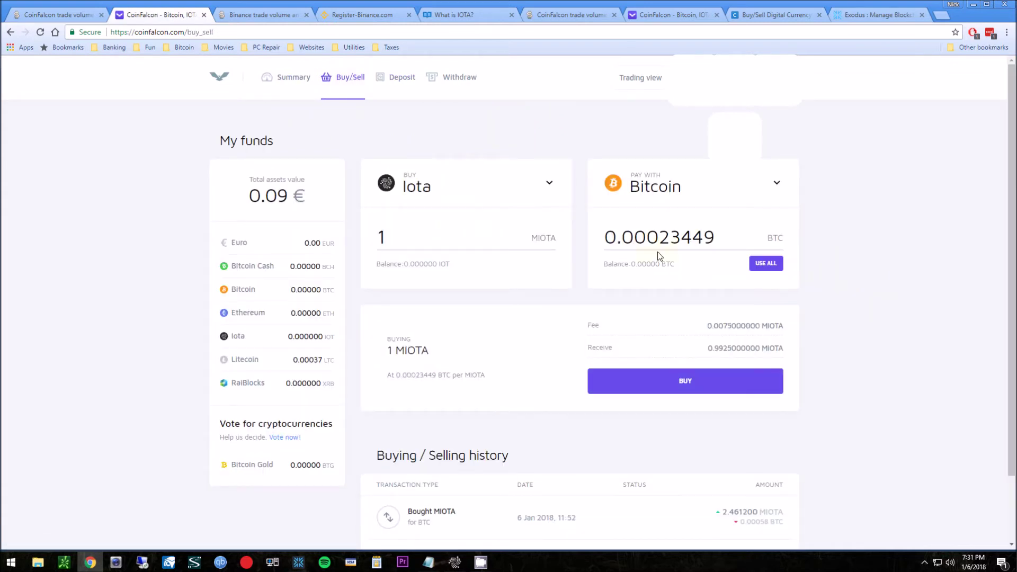
- Review the buy quote, selecting the 1 MIOTA purchase amount and its BTC cost
double_click(396, 243)
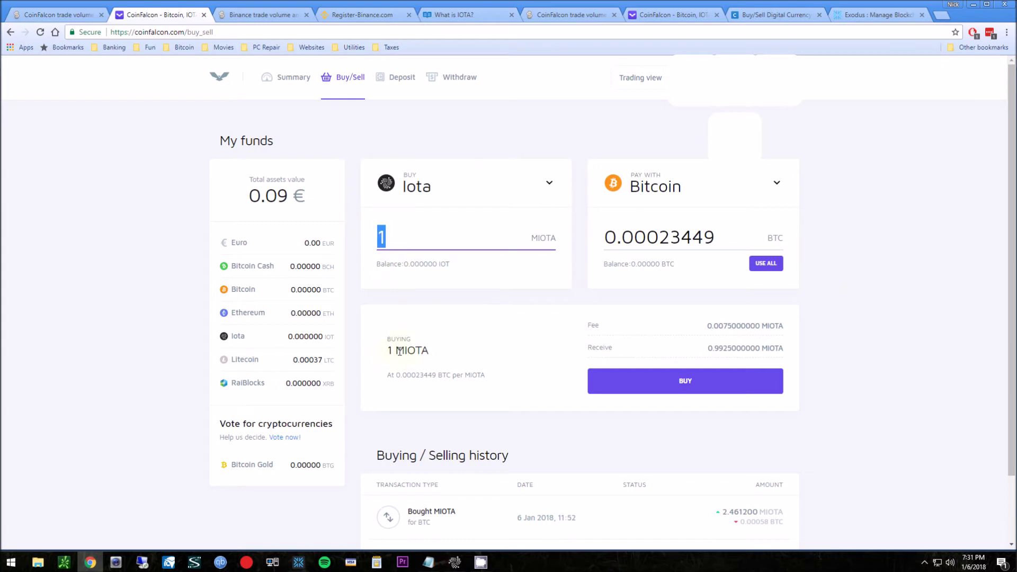
drag(390, 350, 431, 357)
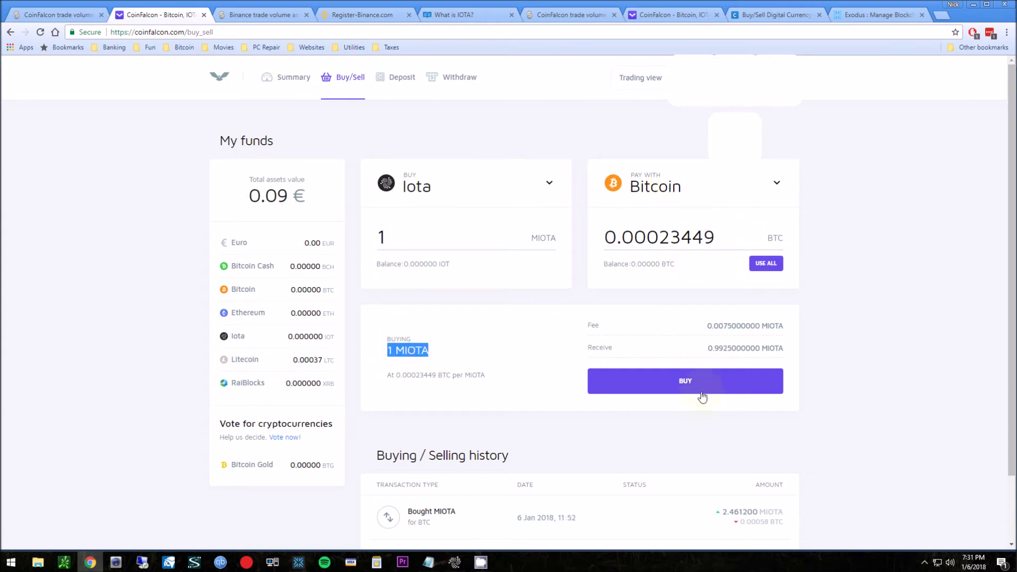
scroll(704, 386, down, 1)
scroll(701, 379, up, 1)
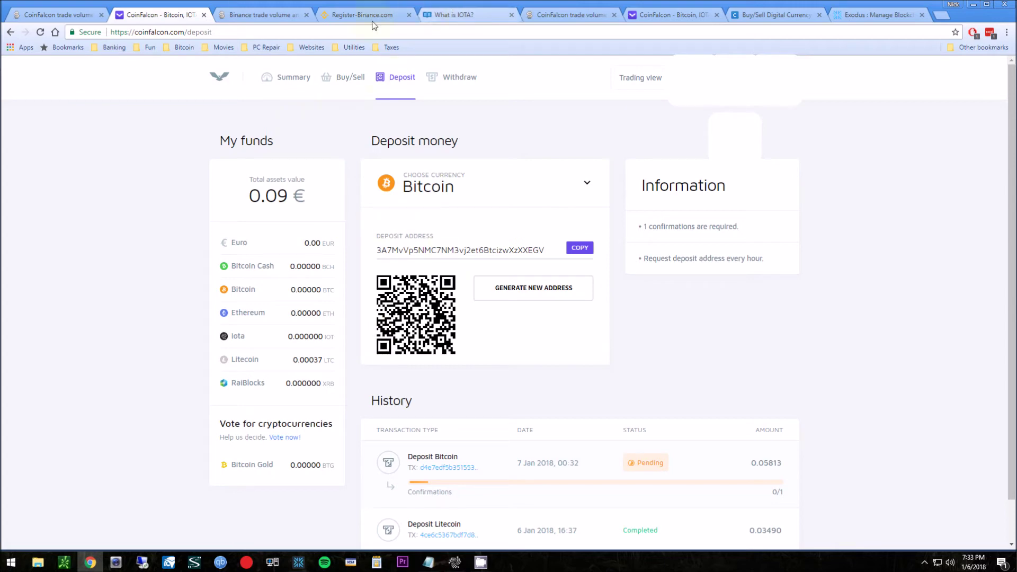
- Switch to the What is IOTA? docs, visit the Developer Hub home, then go back to iota.org
click(459, 16)
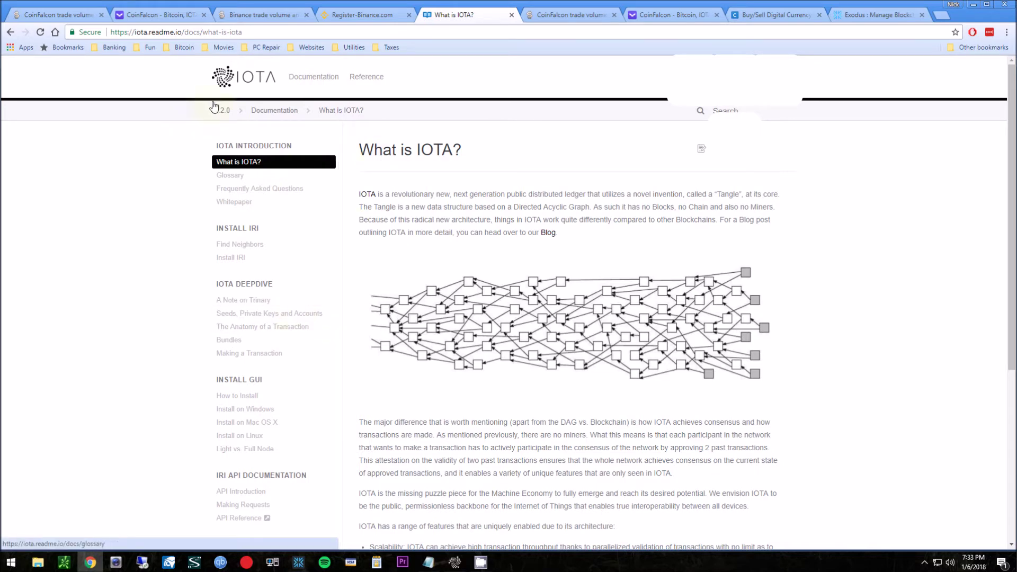
click(211, 29)
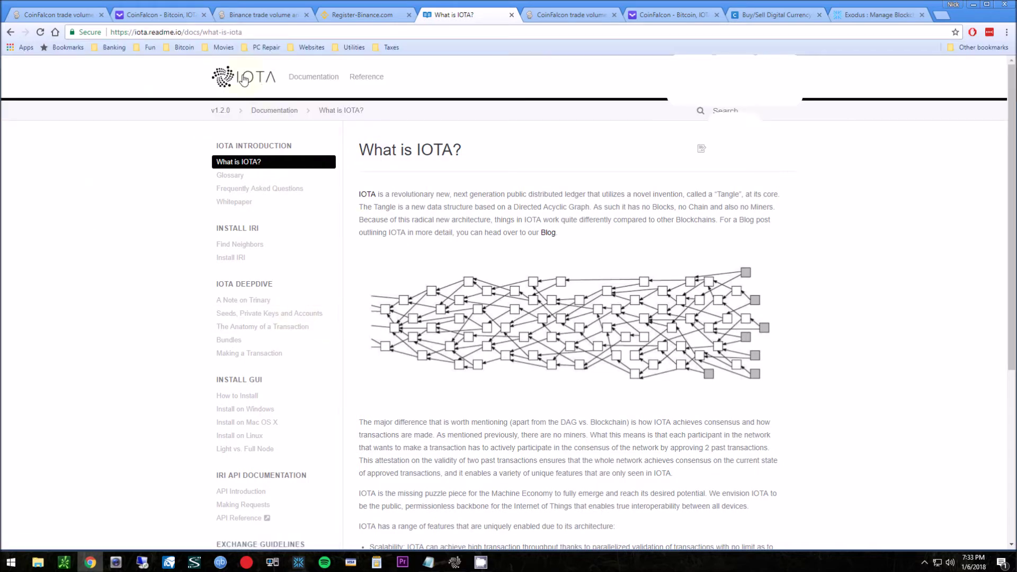
click(243, 79)
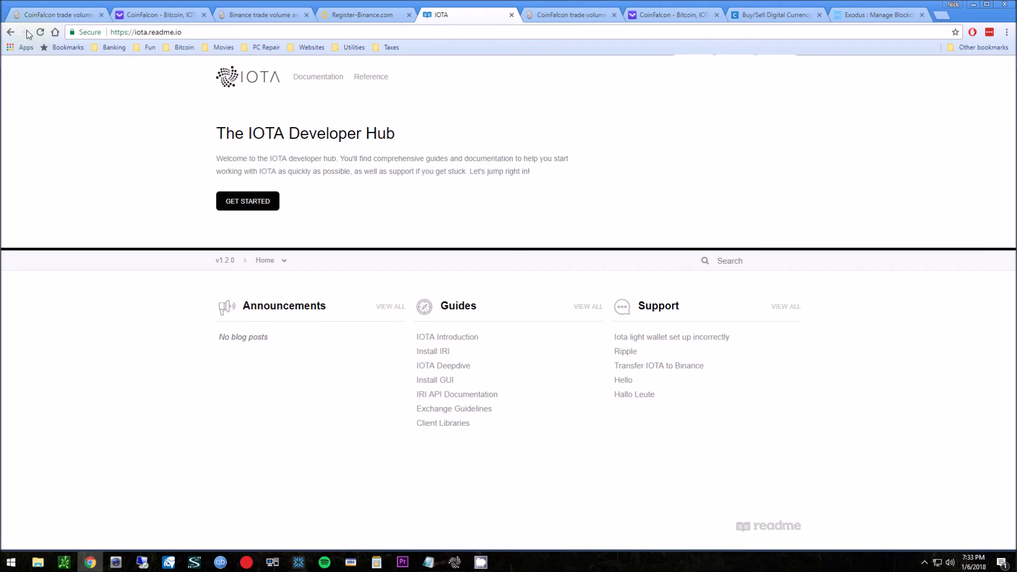
click(9, 33)
click(10, 32)
click(10, 33)
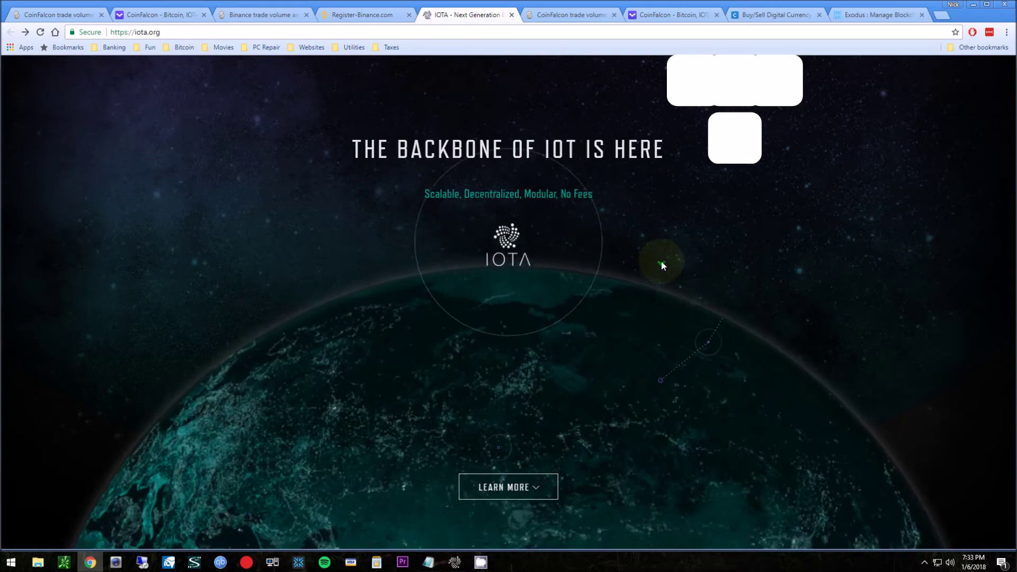
- Reach iota.org's wallet GUI download instructions, highlight the Java requirement, and open the releases page
click(534, 497)
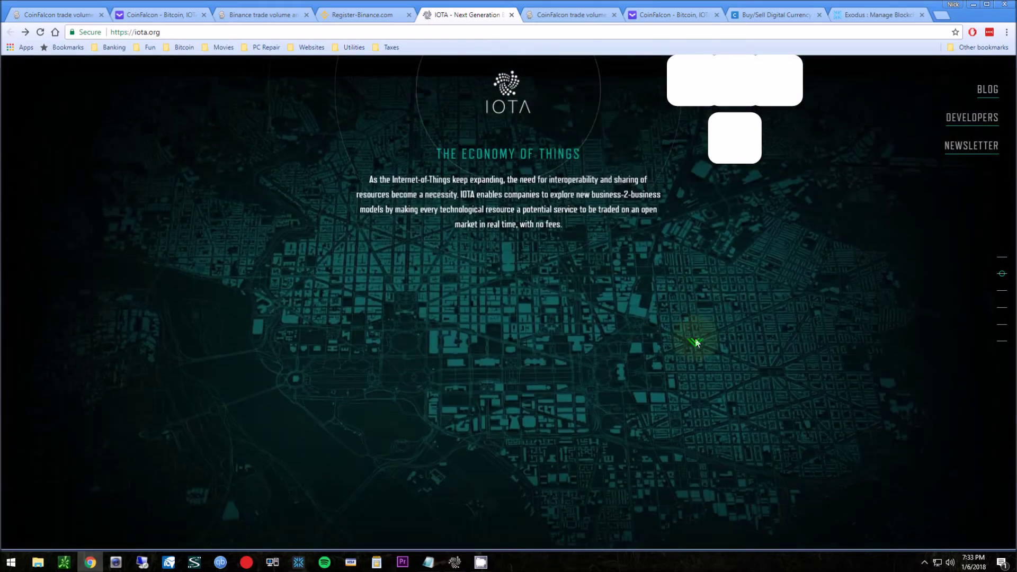
click(1002, 341)
scroll(666, 401, down, 2)
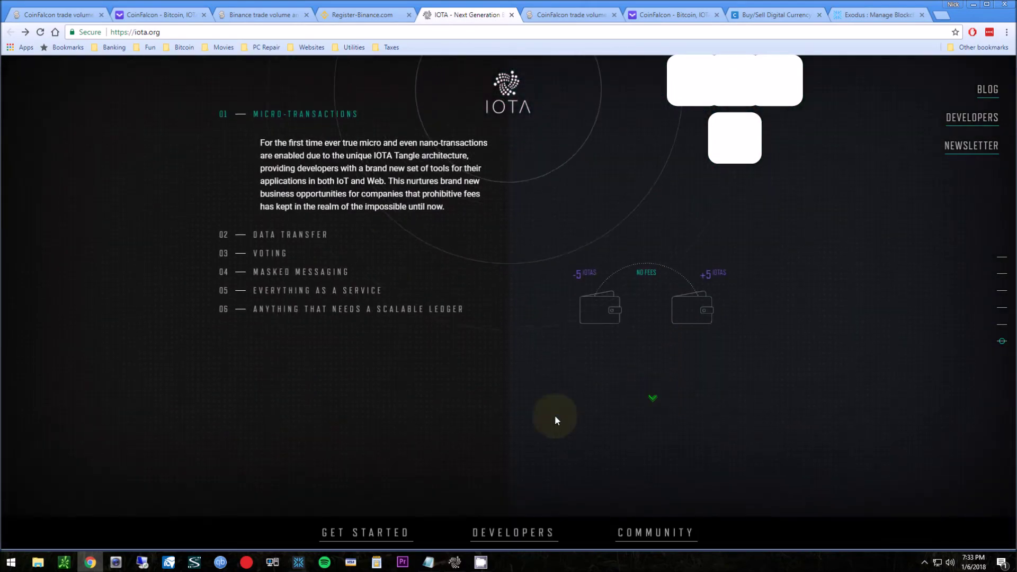
mouse_move(355, 532)
click(377, 490)
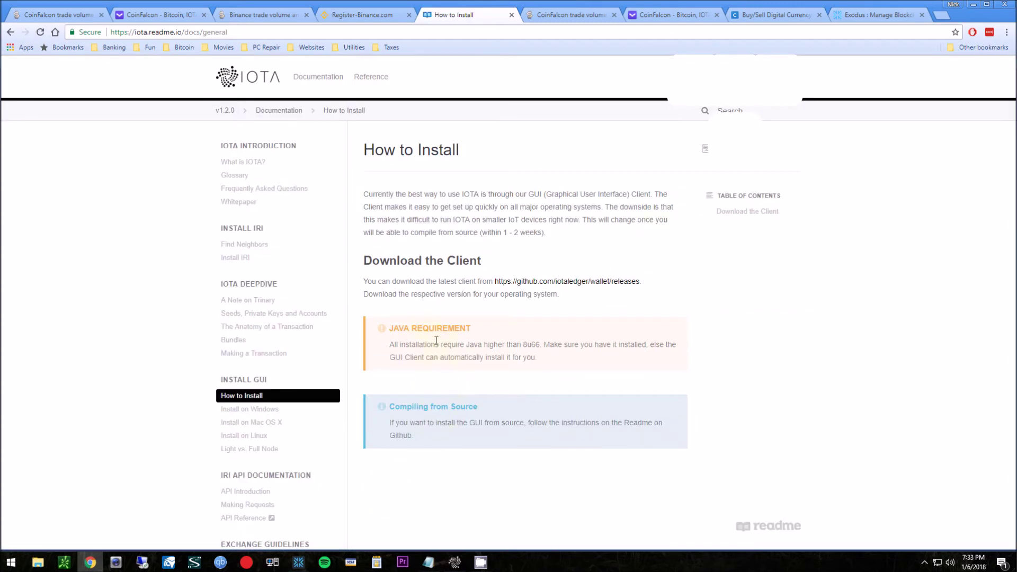
drag(482, 332, 384, 331)
click(540, 284)
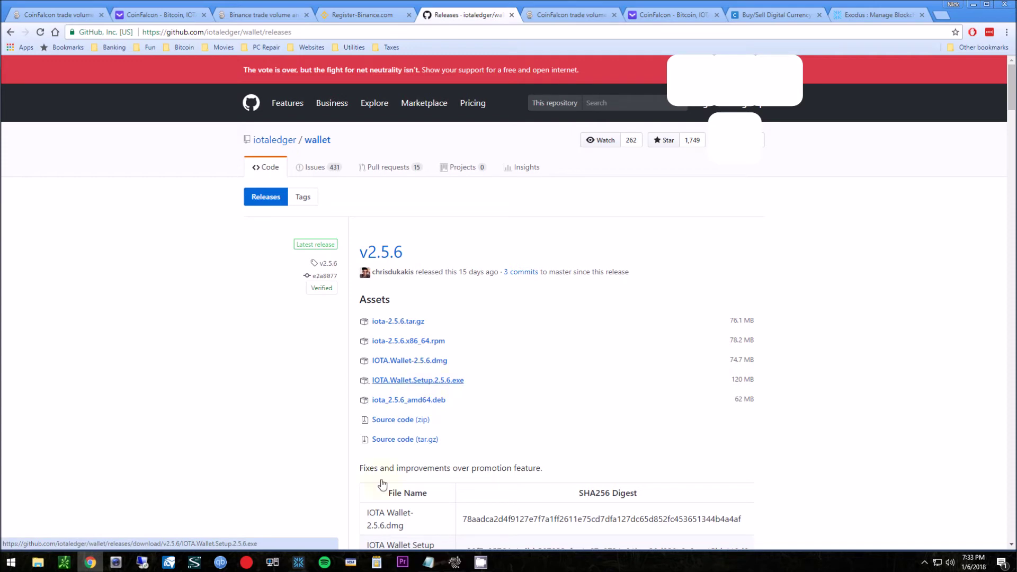
- Bring the IOTA Light Wallet forward and look over its send and balance views
click(456, 563)
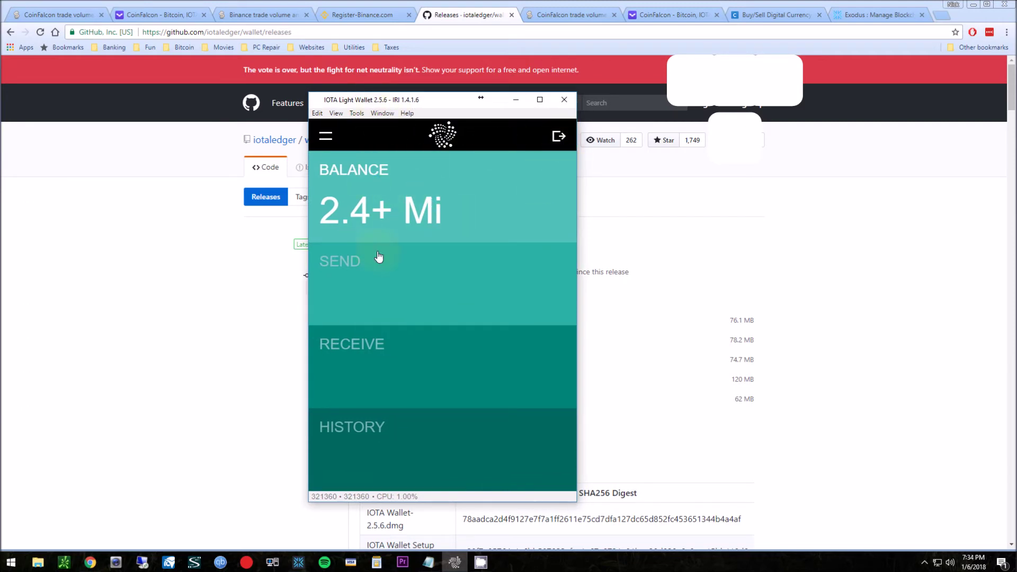
click(406, 288)
click(393, 183)
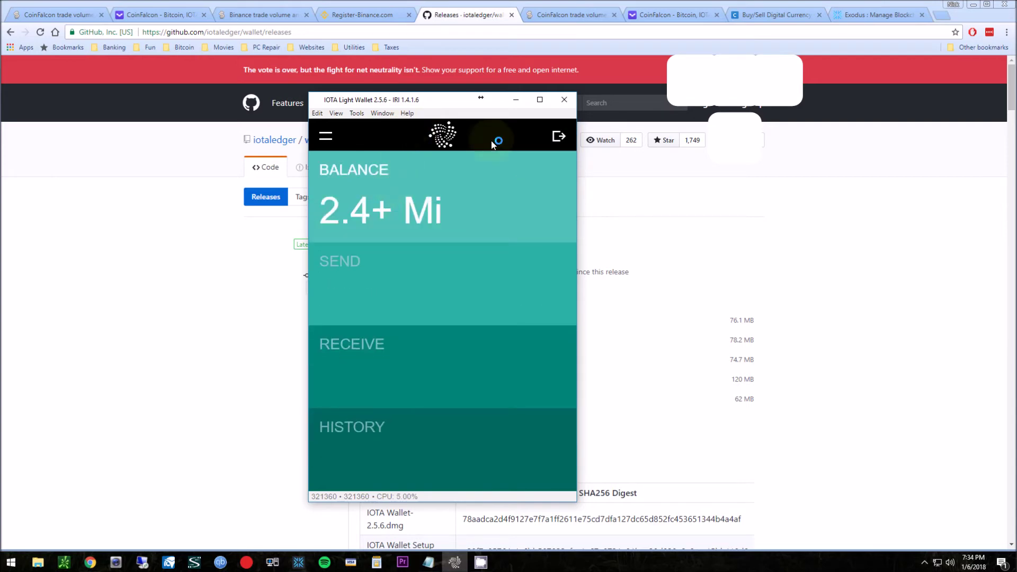
- Log out of the wallet to its seed login screen and move the window right
click(559, 138)
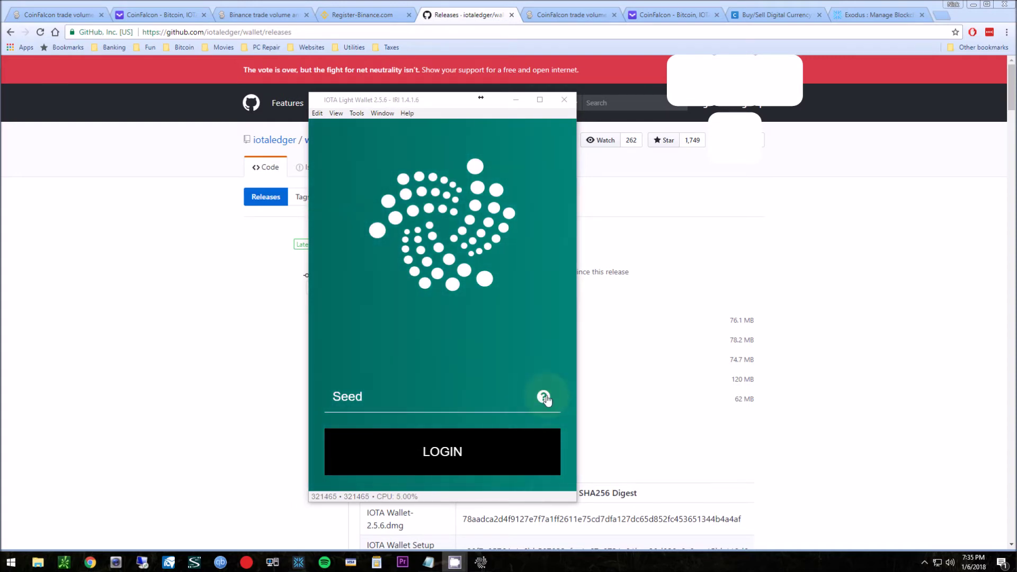
click(544, 398)
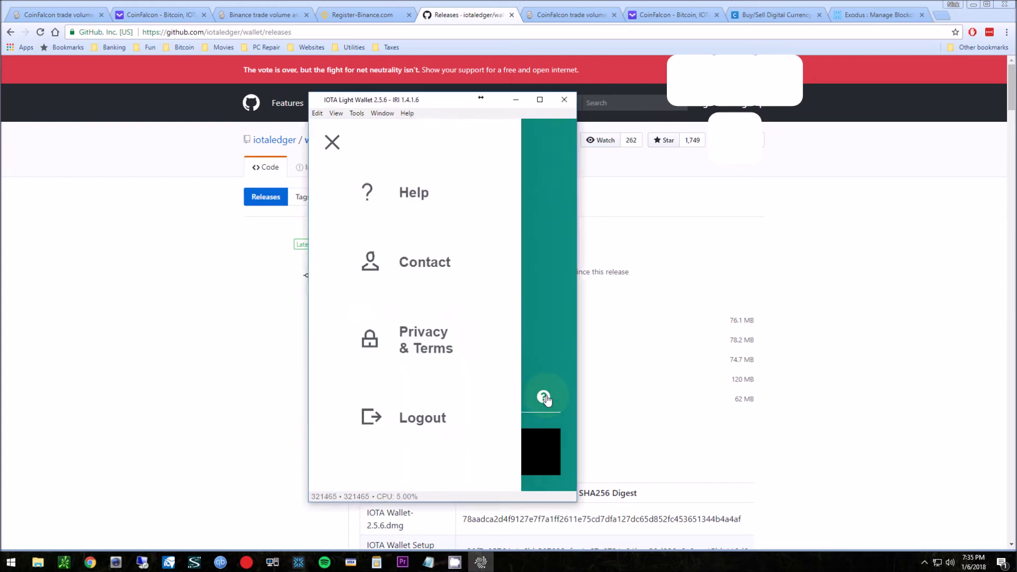
click(546, 344)
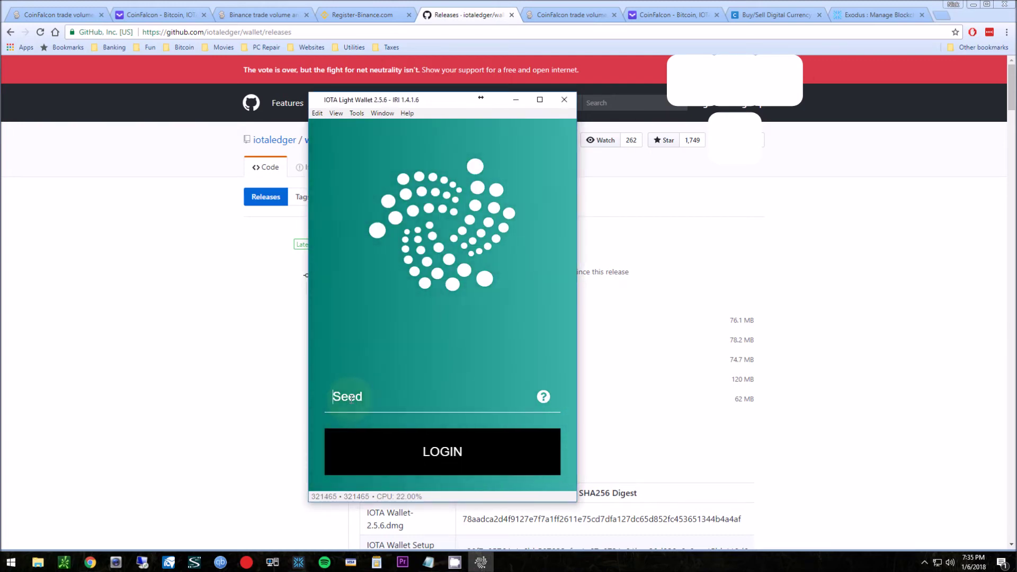
drag(456, 101, 742, 103)
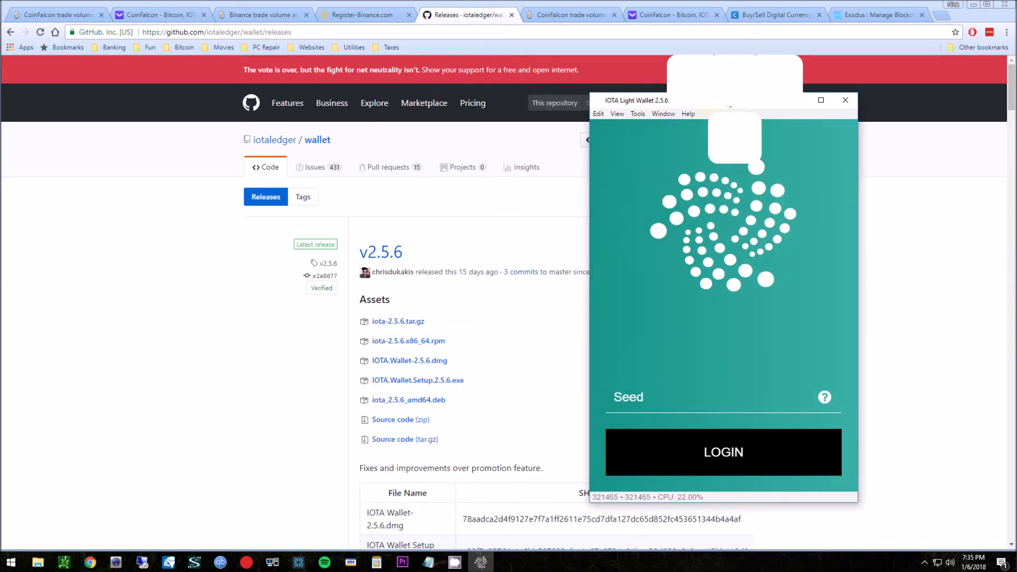
- Open LastPass's secure password generator and set the password length to 81 characters
click(989, 36)
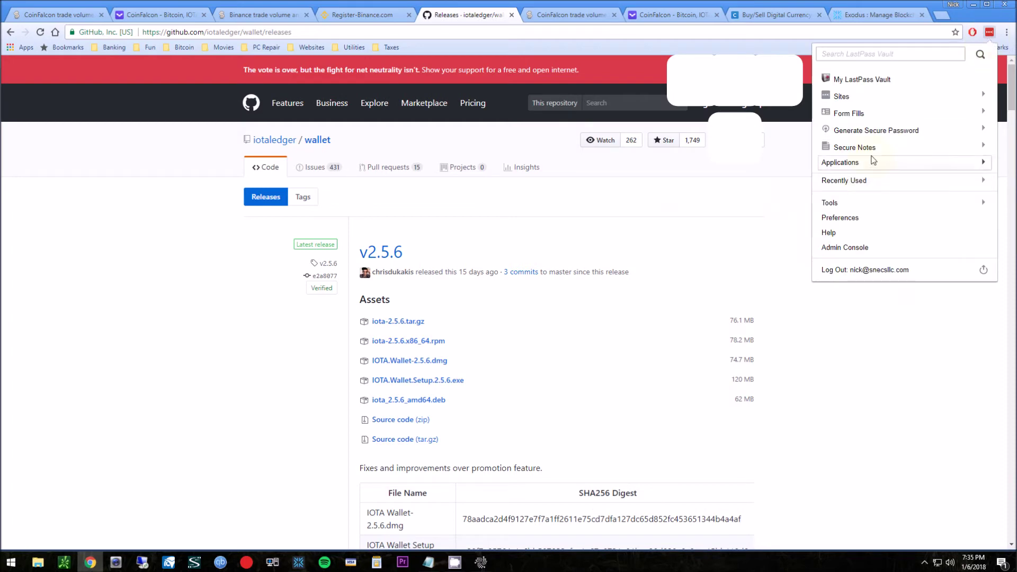
click(870, 132)
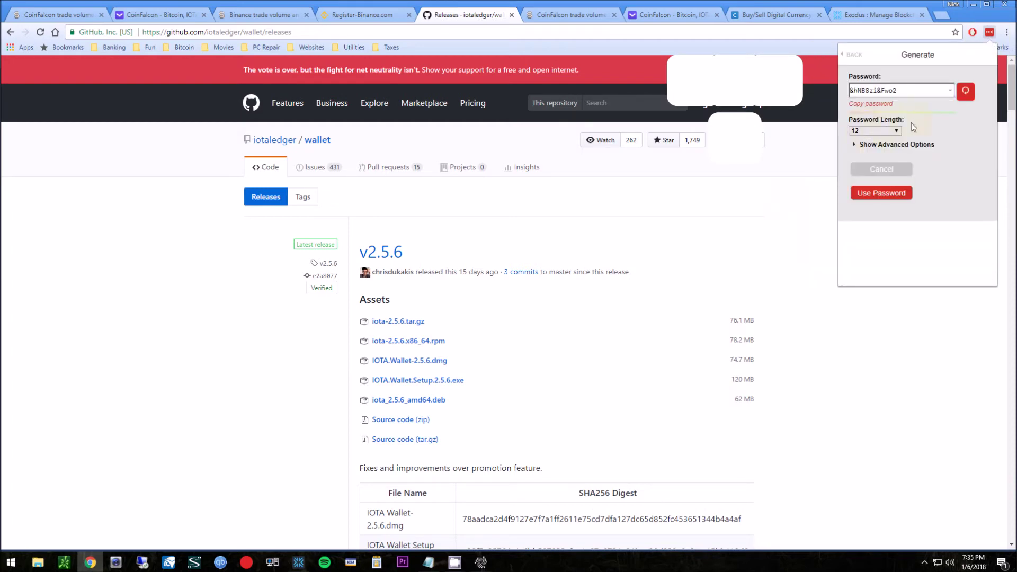
click(896, 132)
drag(898, 167, 883, 268)
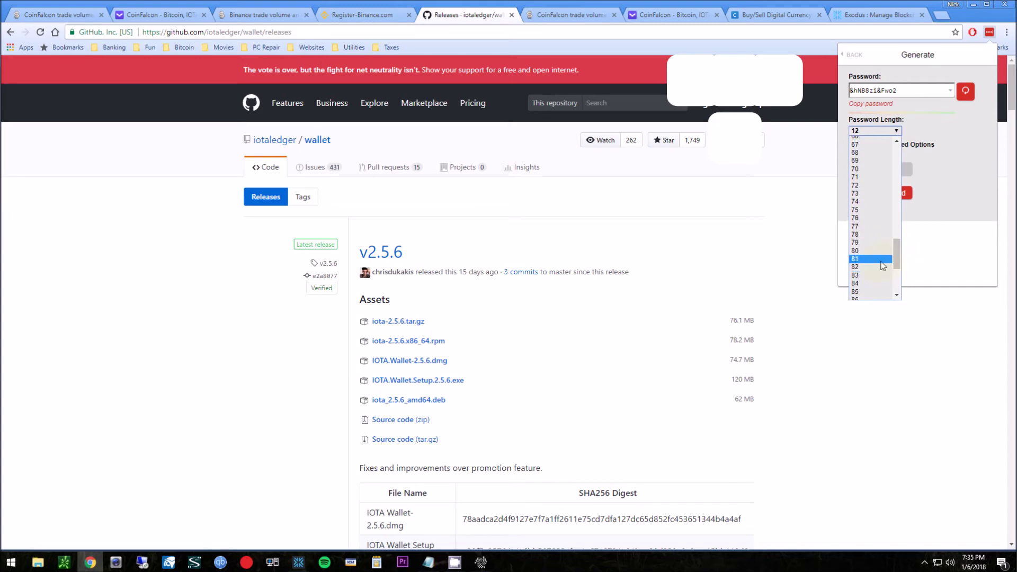
click(883, 259)
- Restrict the password to uppercase A–Z only, excluding symbols, digits and lowercase, then select it
click(893, 148)
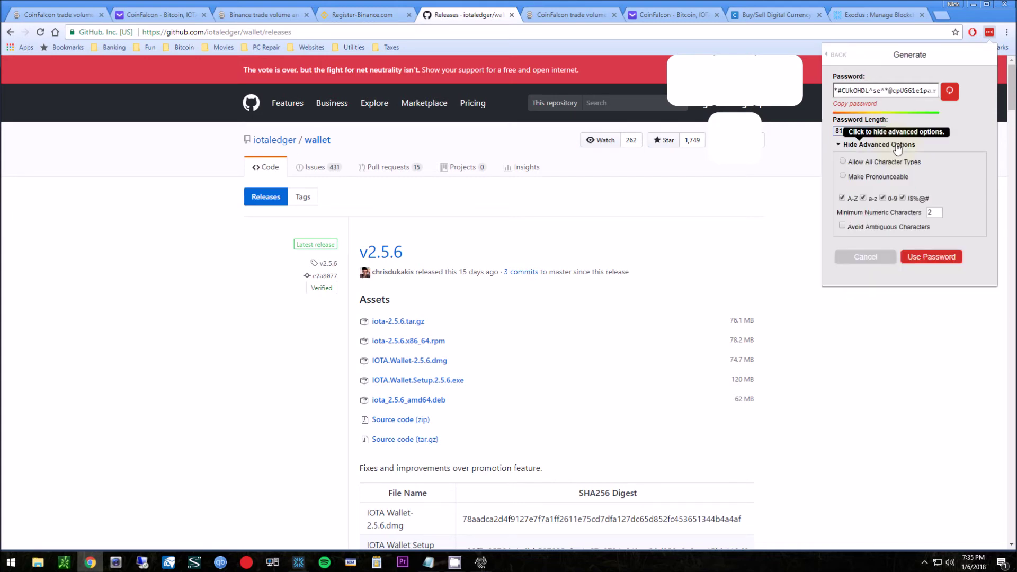
click(902, 198)
click(882, 198)
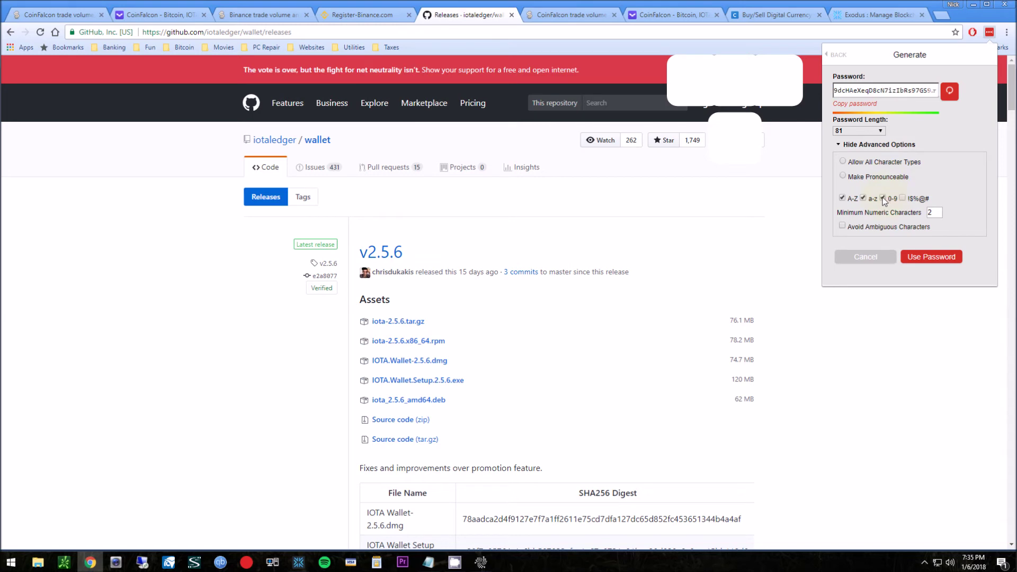
click(863, 198)
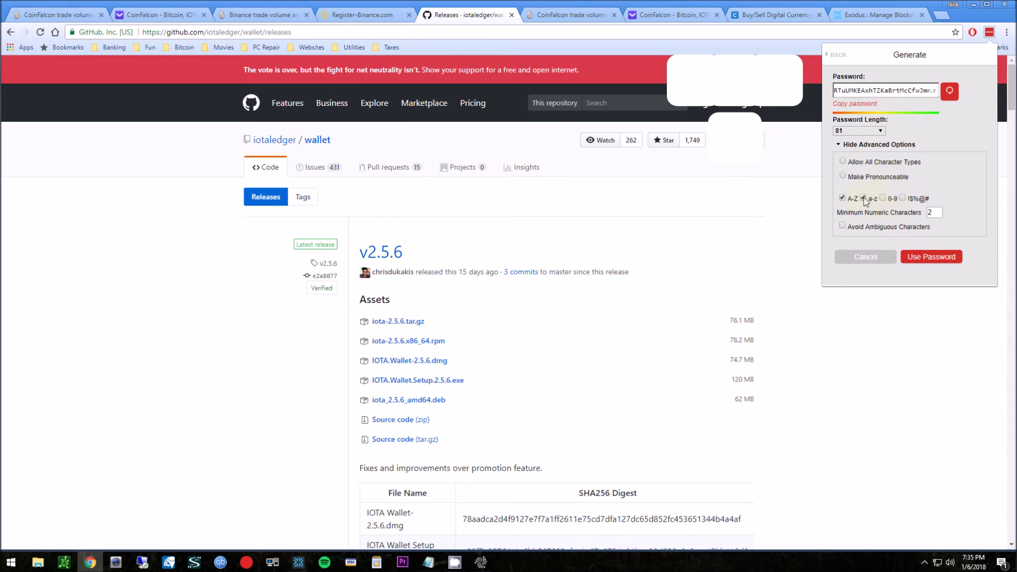
click(882, 91)
click(882, 91)
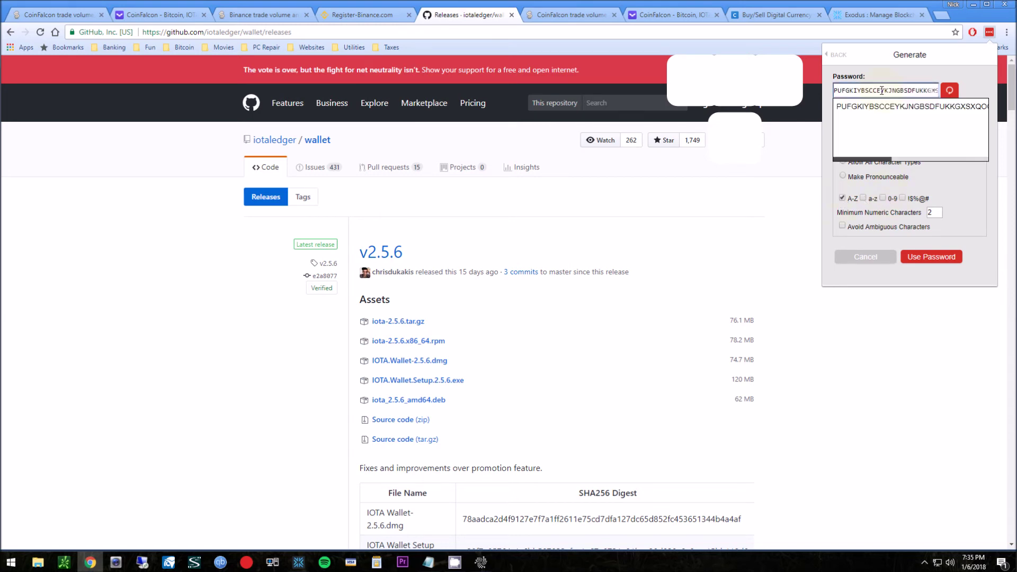
double_click(871, 90)
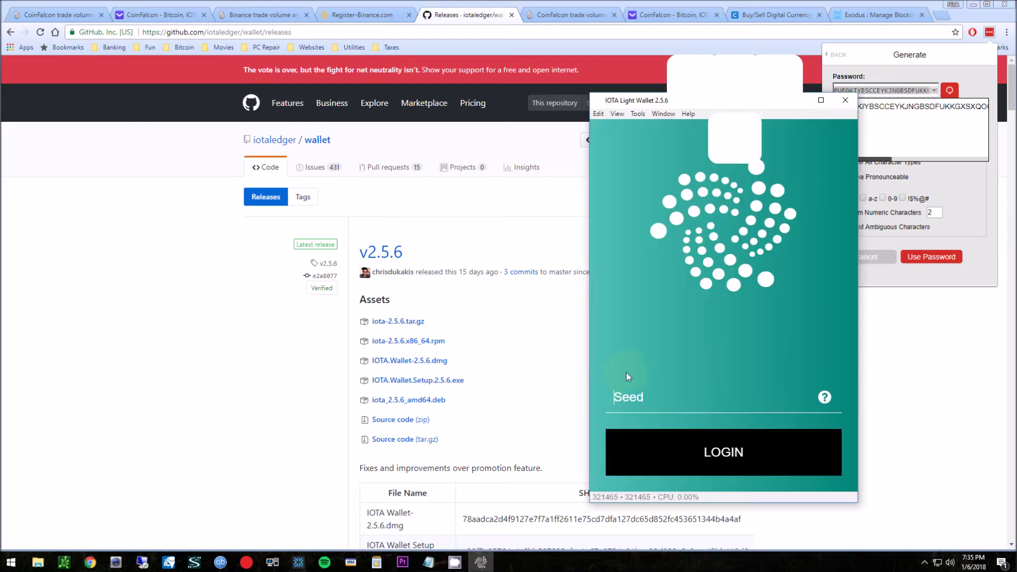
- Paste the generated password as the seed, log in, and display the receive address with QR code
click(662, 404)
key(ctrl+v)
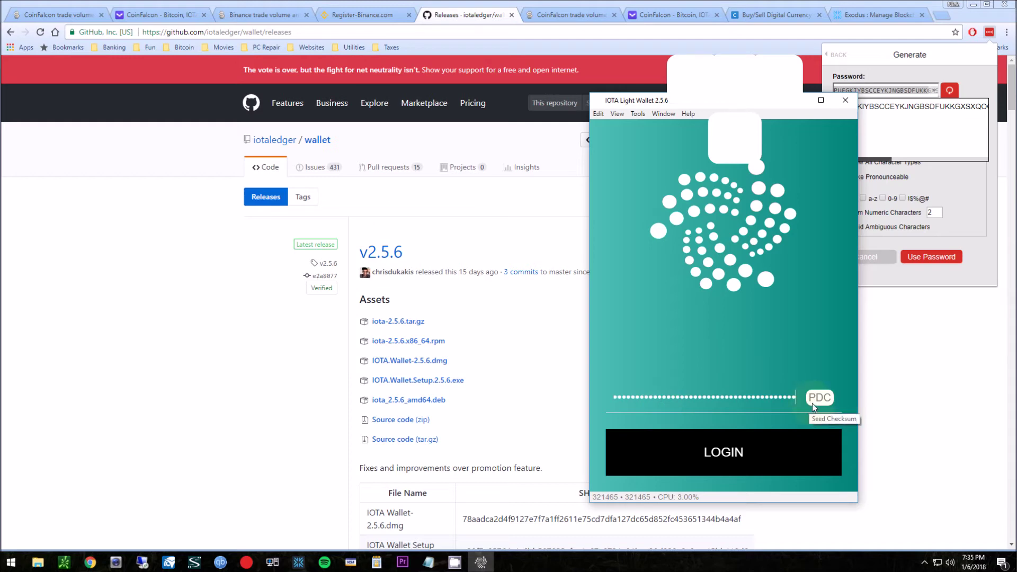
click(748, 455)
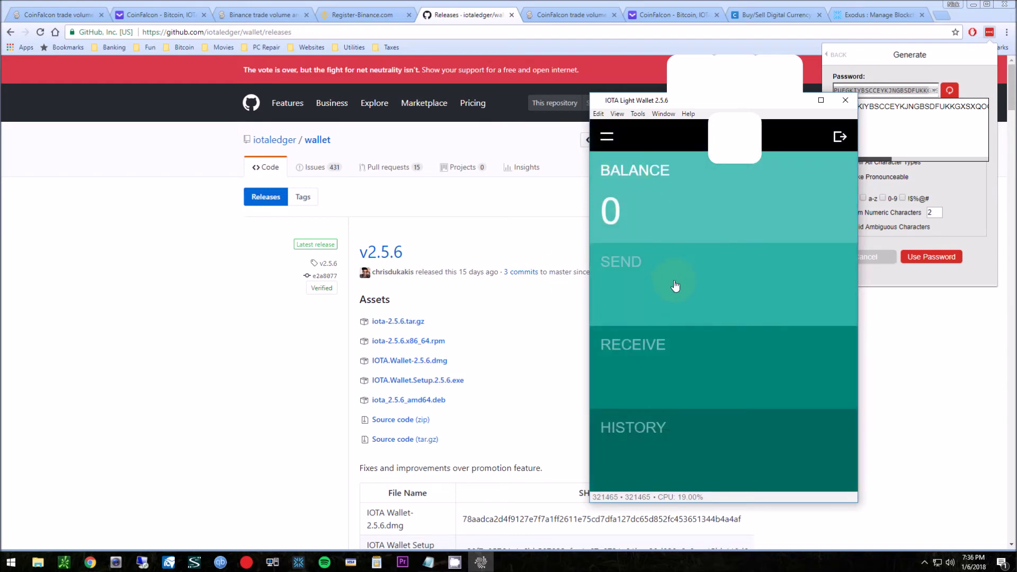
click(649, 363)
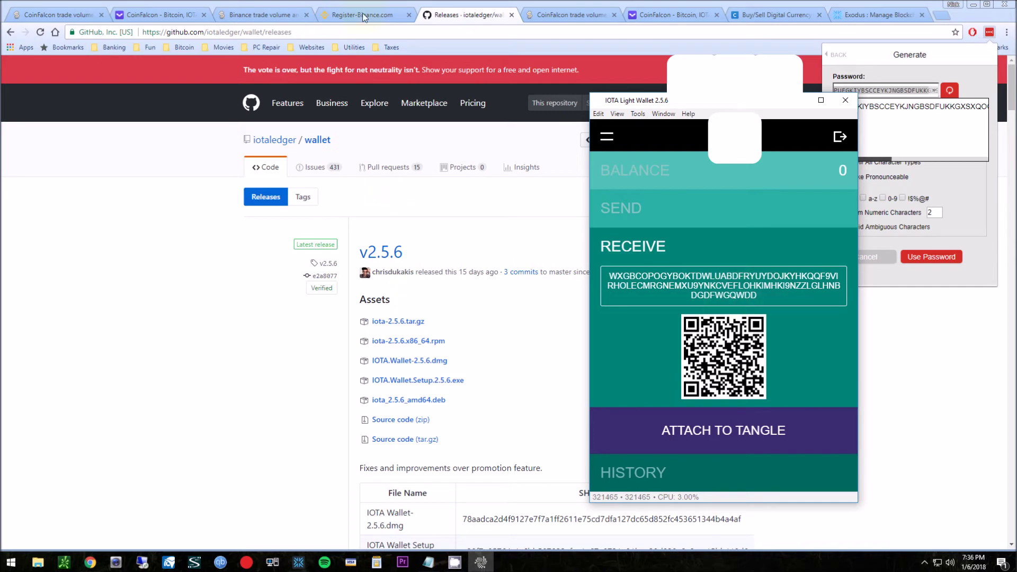
- Return to CoinFalcon's Buy/Sell page and check that the 0.05813 BTC deposit has completed
click(157, 15)
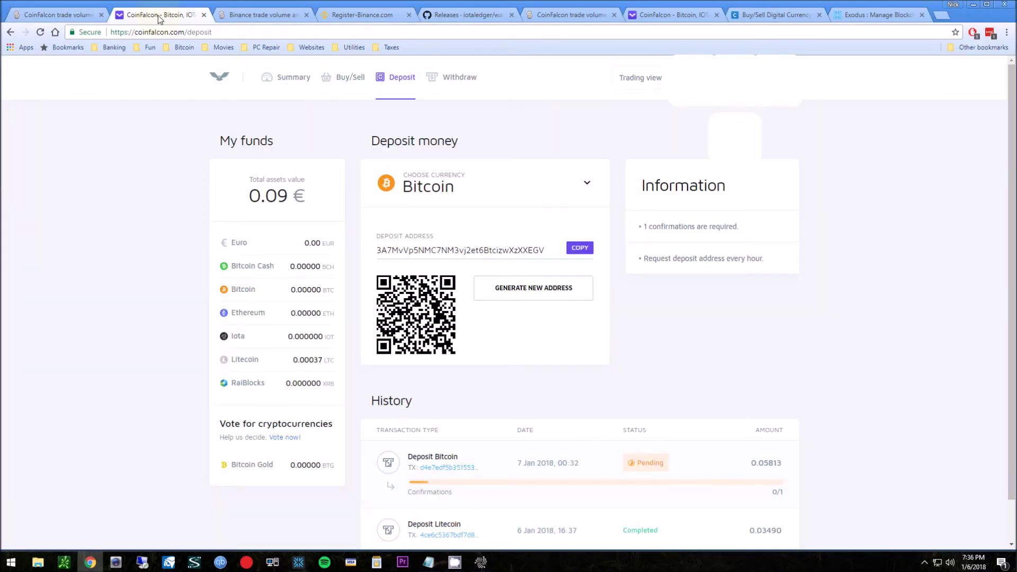
scroll(636, 324, down, 1)
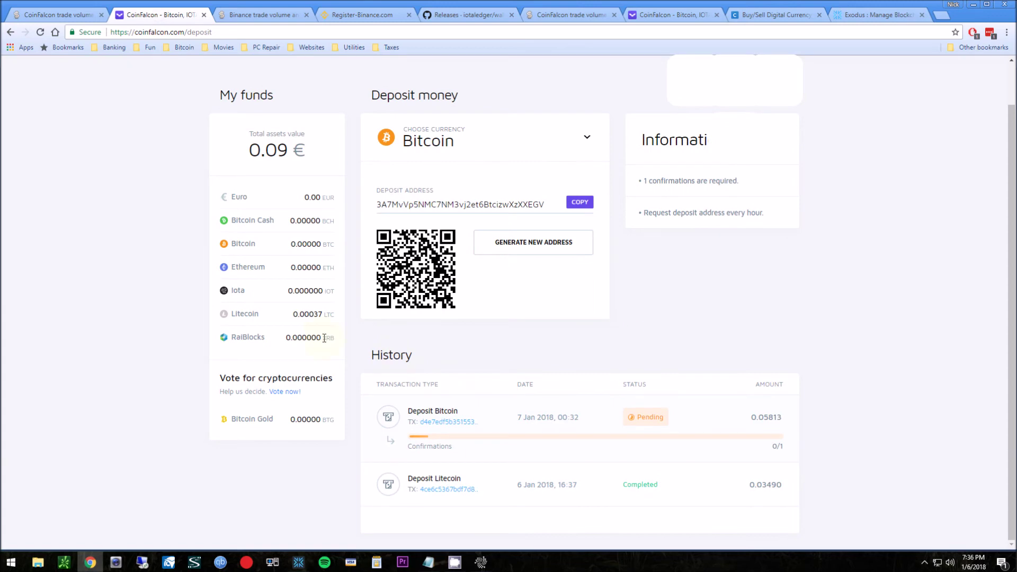
scroll(324, 338, up, 1)
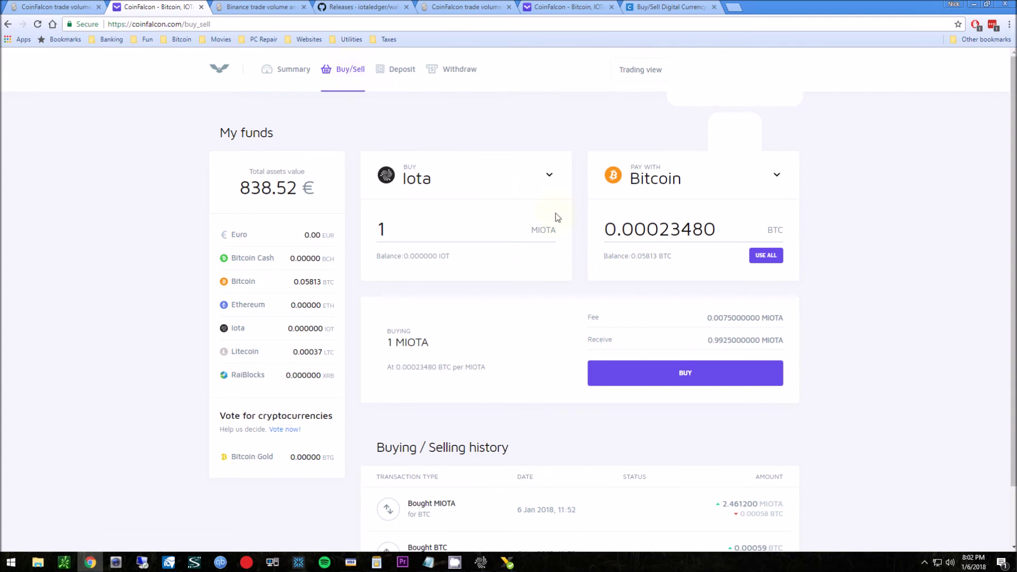
- Buy Iota with the entire 0.05813 BTC balance and dismiss the purchase confirmation
click(774, 257)
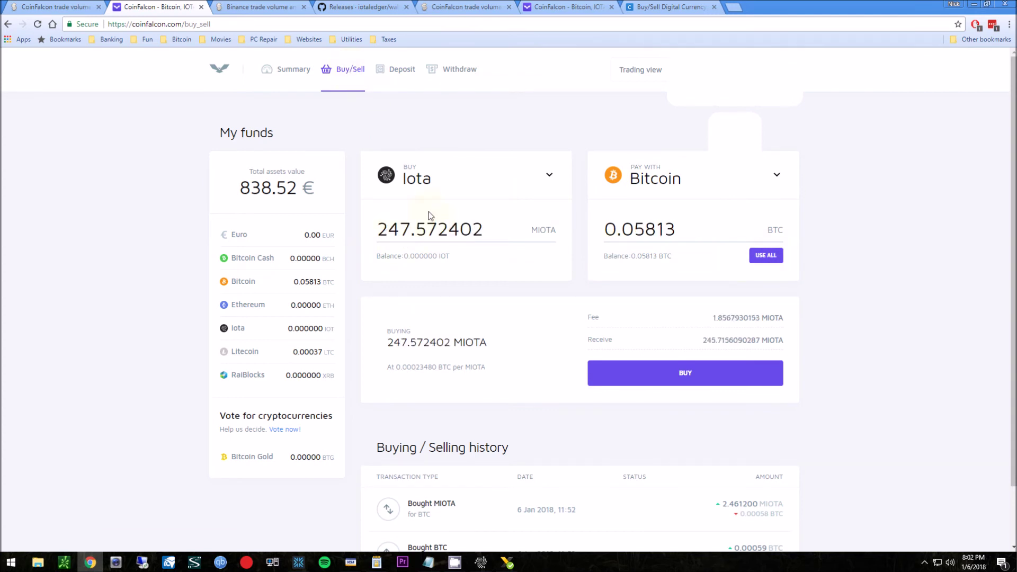
click(676, 375)
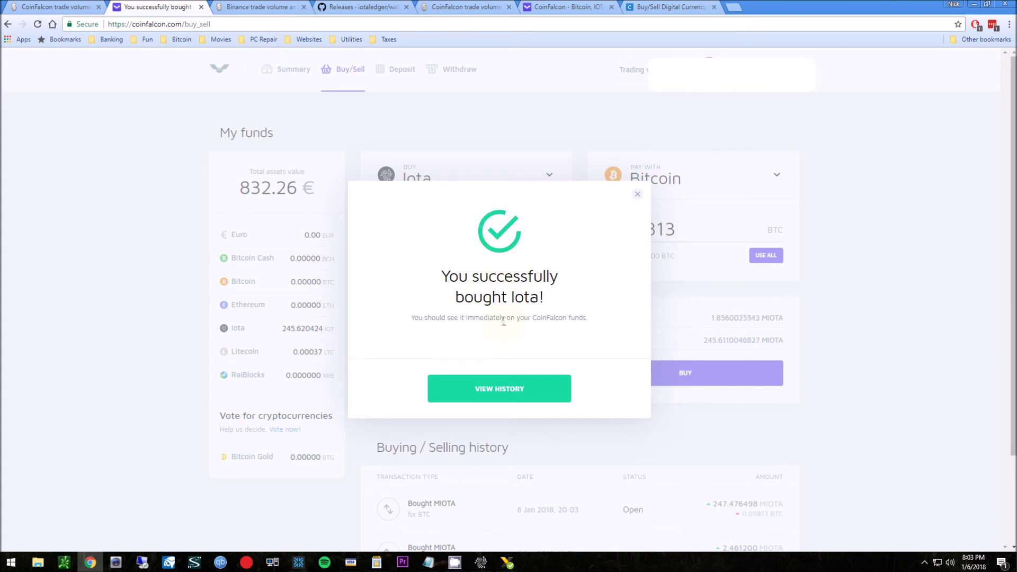
click(523, 395)
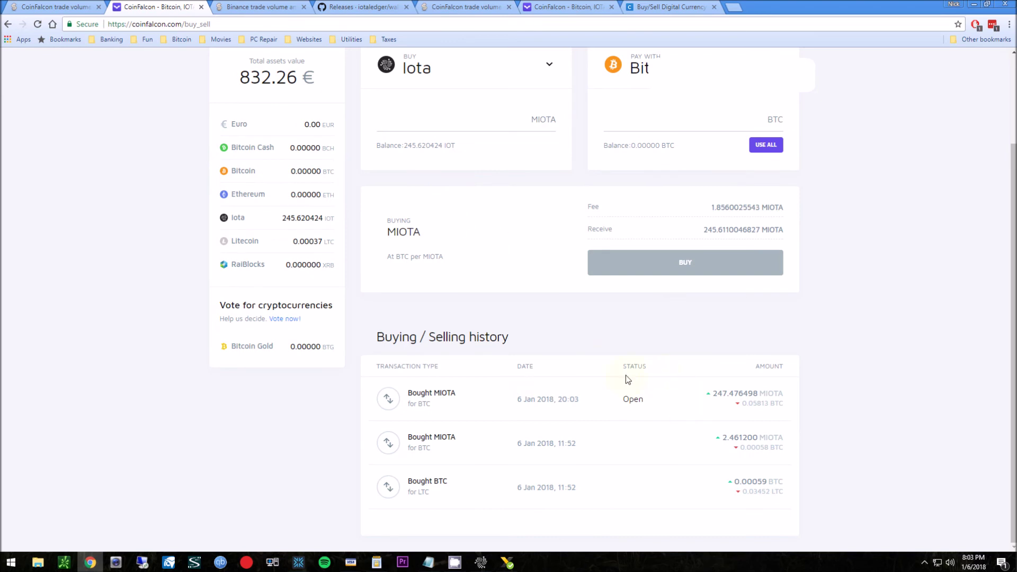
- Review the updated balances, highlighting the new 832.26 € total assets value
scroll(626, 378, up, 1)
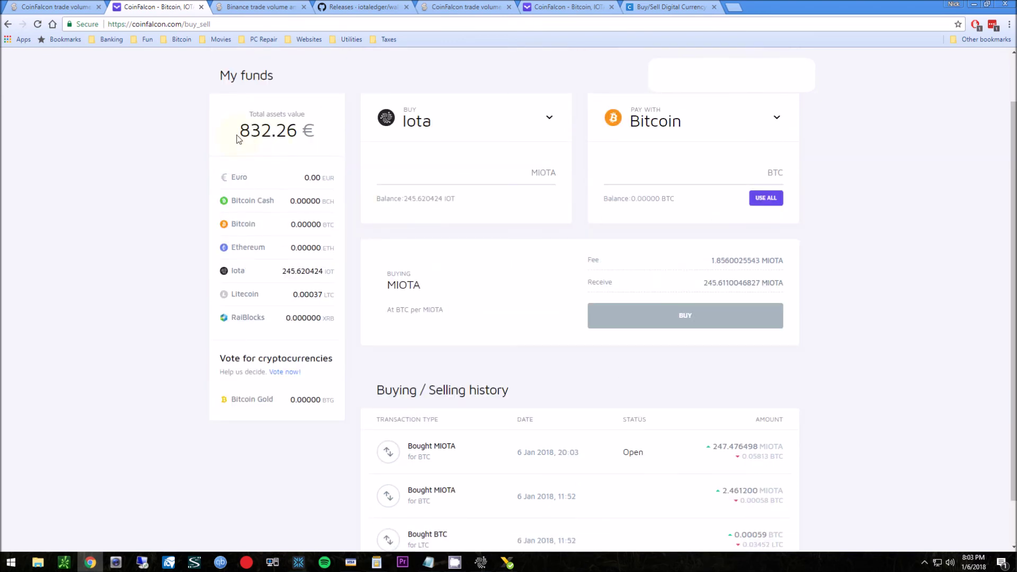
drag(237, 139, 297, 134)
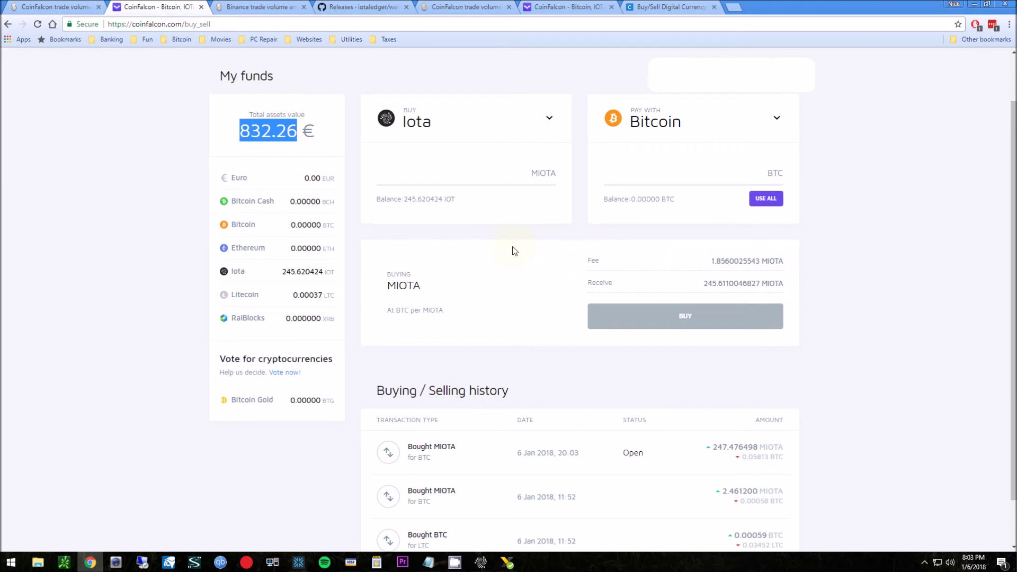
scroll(513, 251, up, 1)
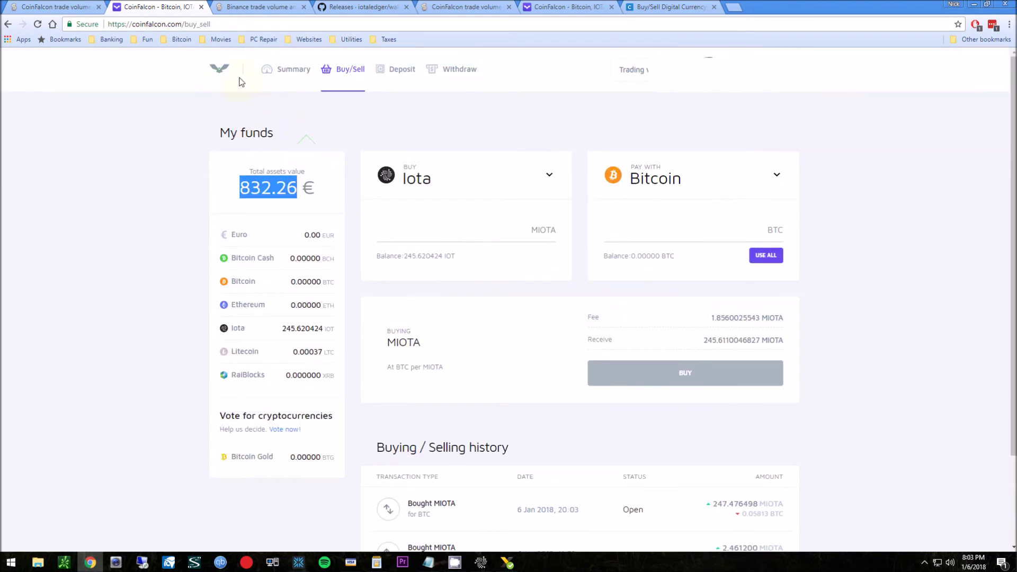
drag(779, 317, 710, 318)
scroll(823, 388, down, 2)
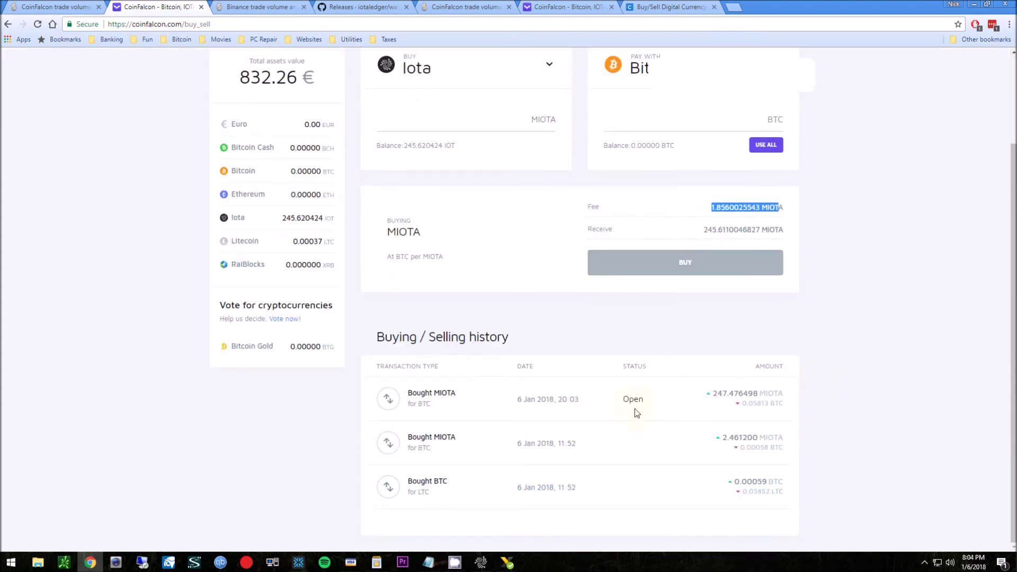
scroll(634, 408, up, 2)
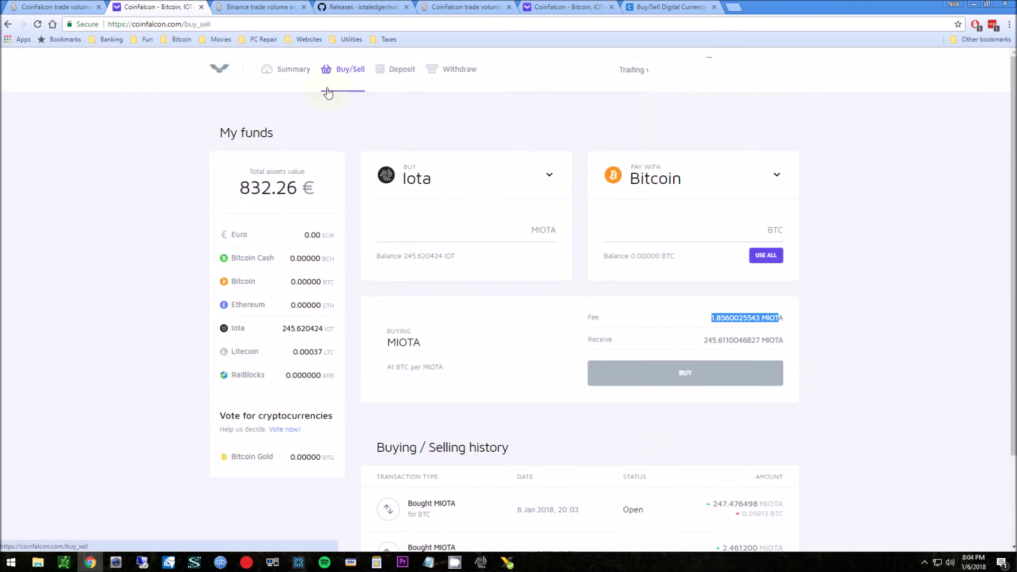
- Open CoinFalcon's withdrawal page and copy the IOTA Light Wallet's receive address
click(478, 72)
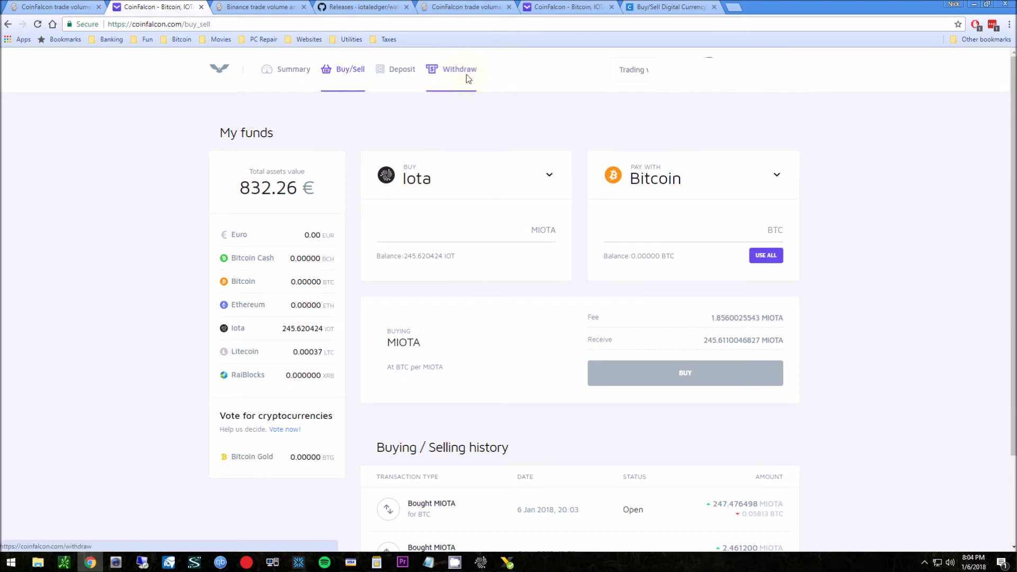
click(463, 87)
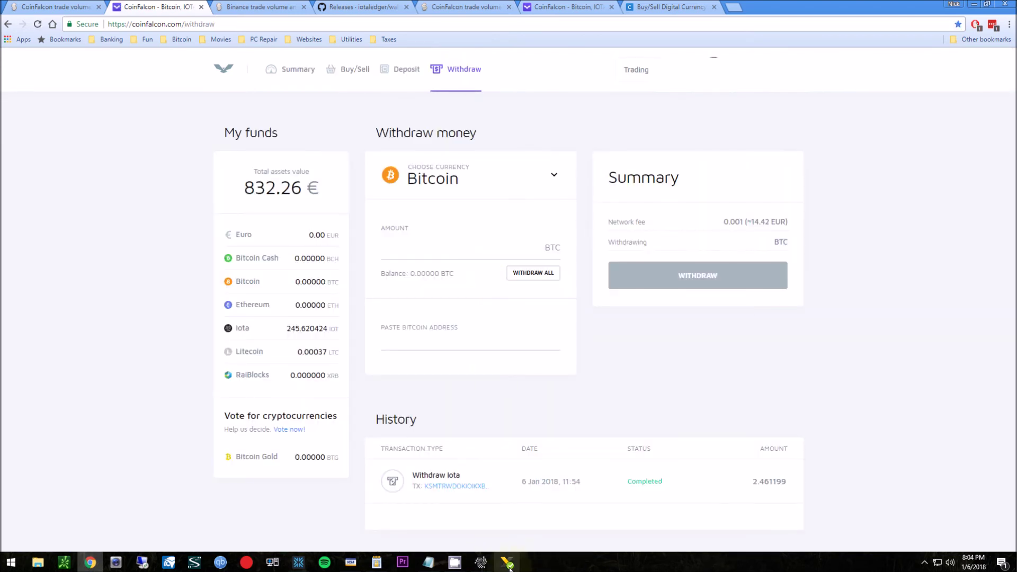
click(480, 562)
click(769, 395)
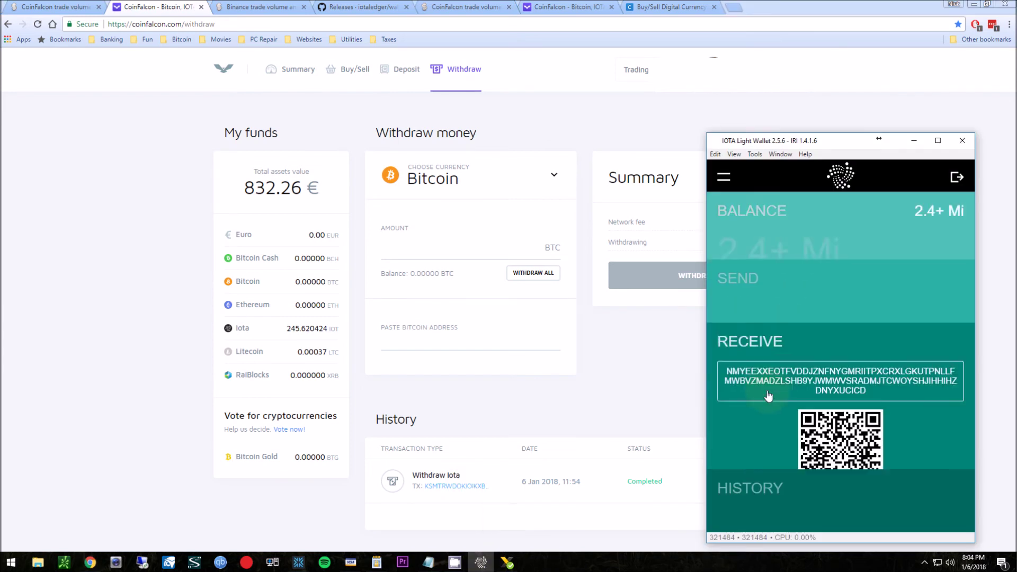
drag(903, 346, 726, 319)
click(725, 319)
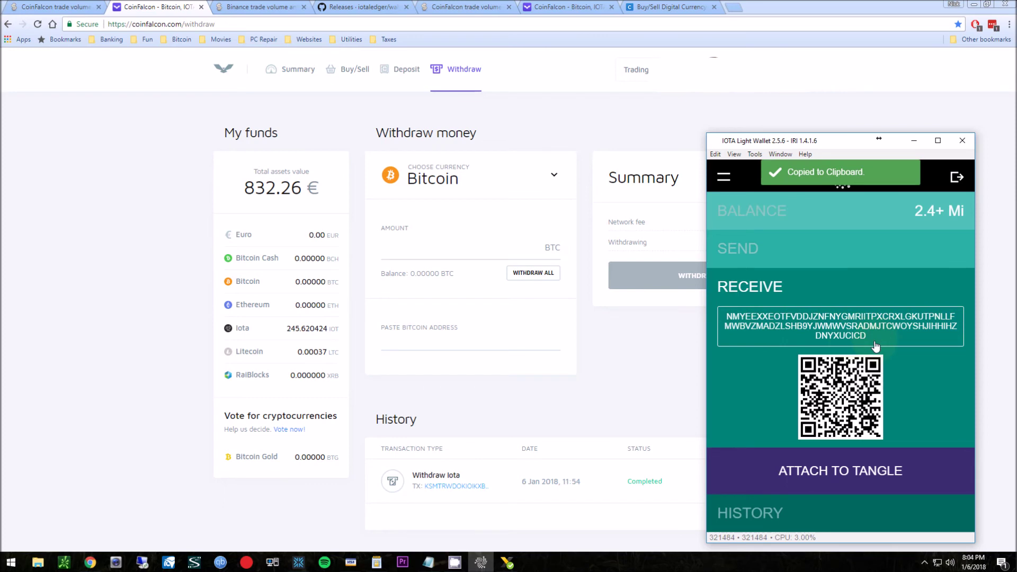
drag(864, 344, 723, 314)
click(723, 326)
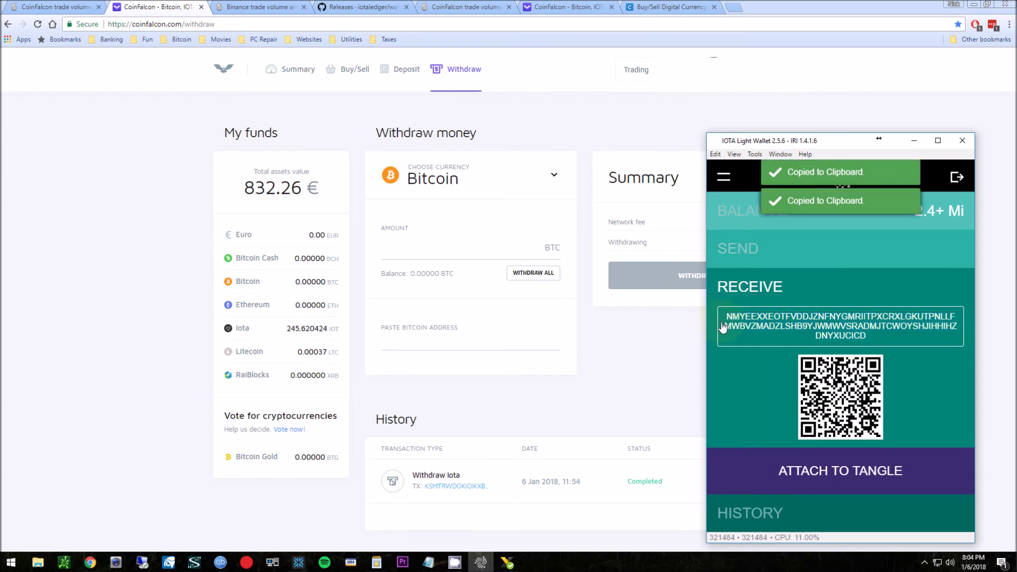
- Back in CoinFalcon, choose Iota as the currency to withdraw
click(599, 357)
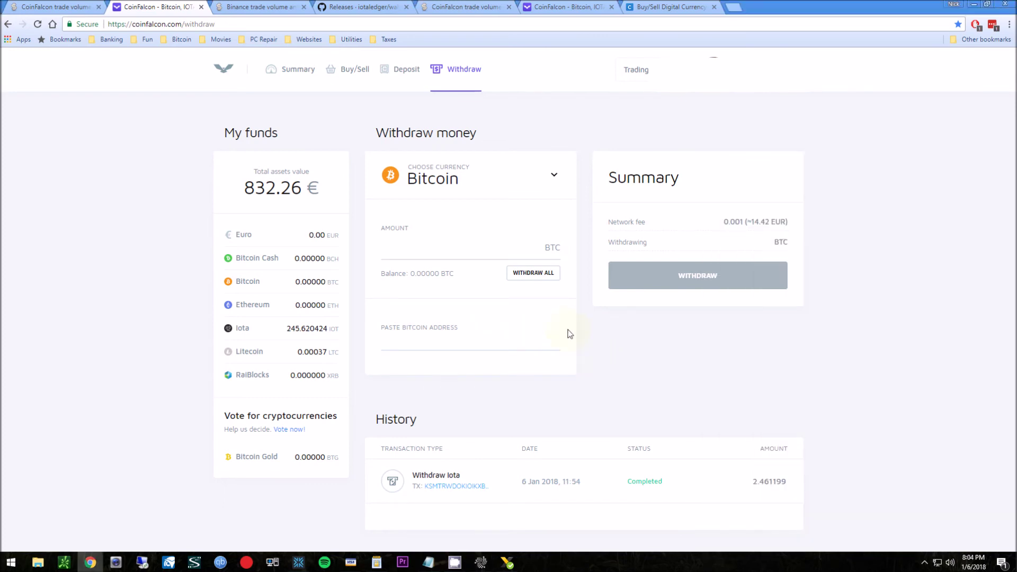
click(548, 179)
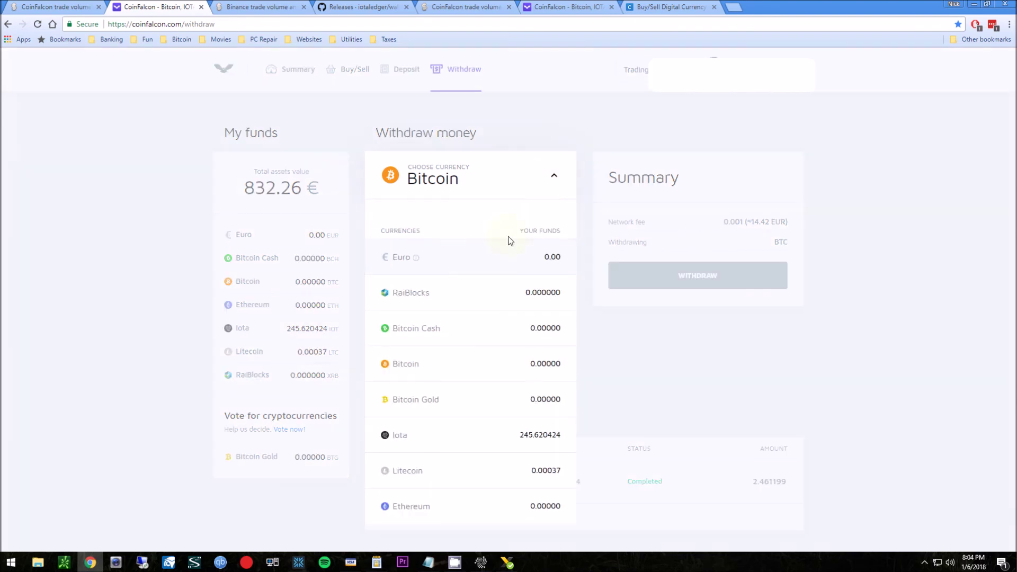
click(446, 448)
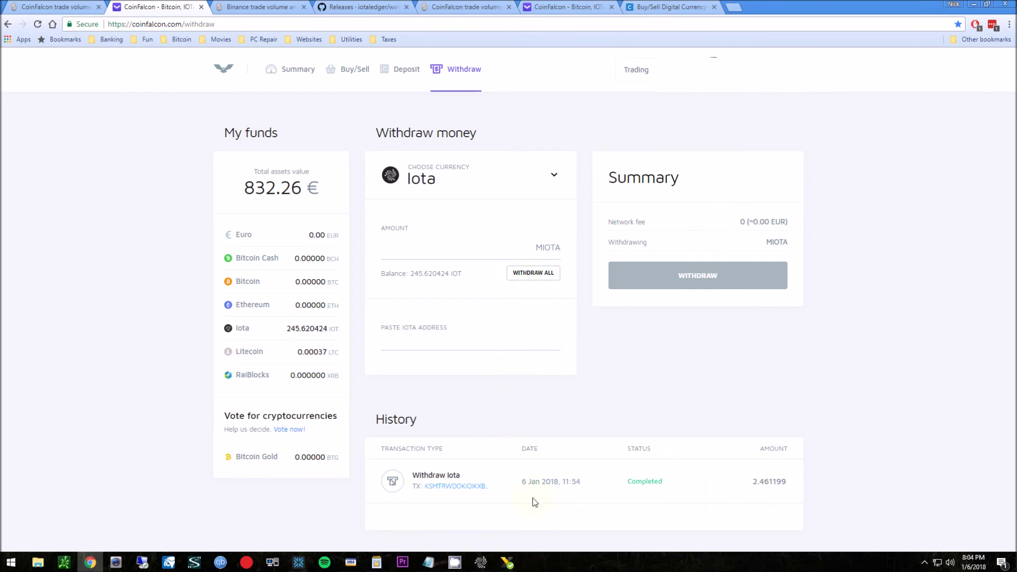
- Set the amount to the full 245.620424 MIOTA balance and paste the receive address
click(494, 257)
text(9)
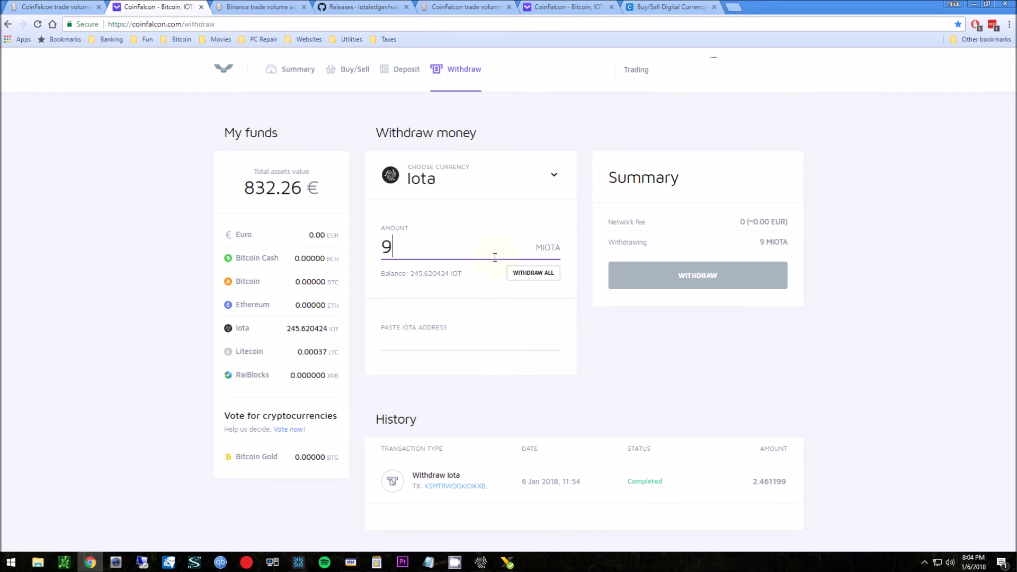
key(BackSpace)
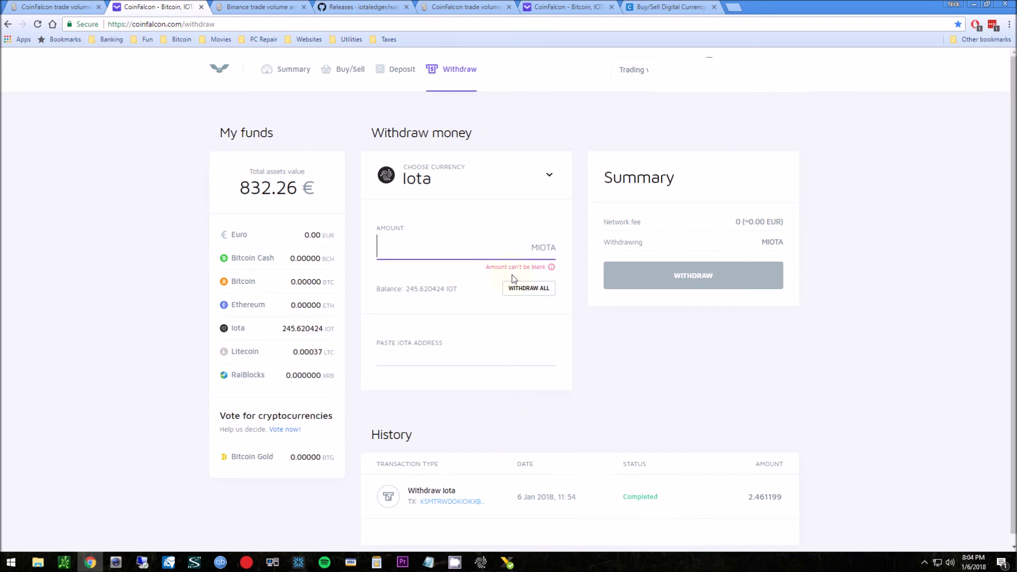
click(540, 296)
click(466, 343)
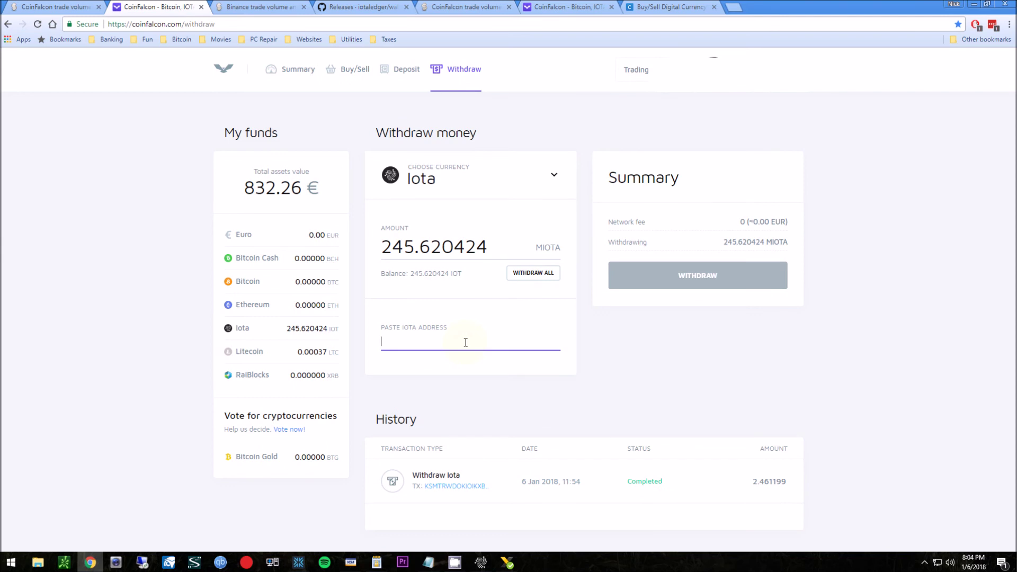
key(ctrl+v)
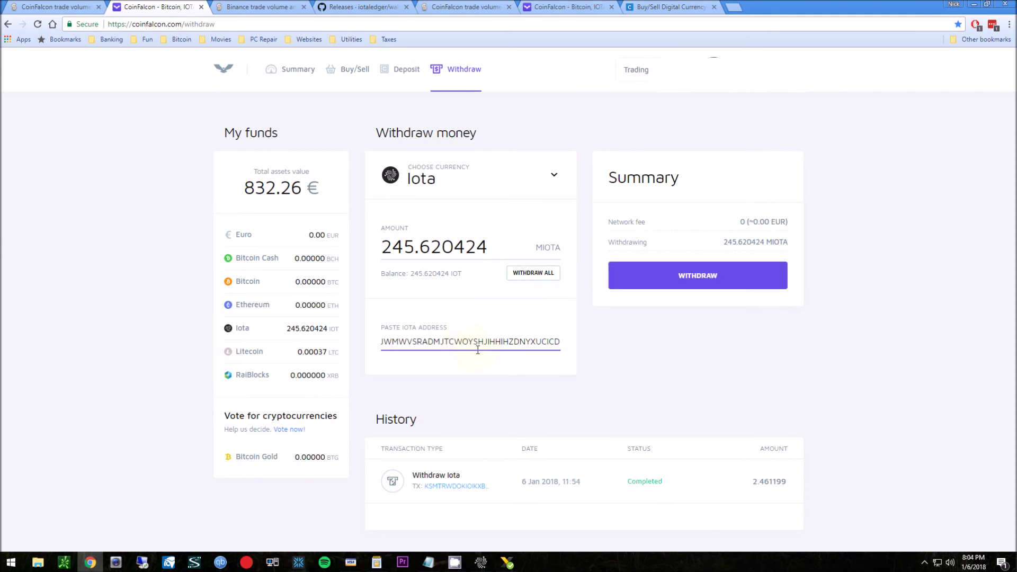
- Compare the pasted address's ending against the address shown in the IOTA Light Wallet
click(483, 563)
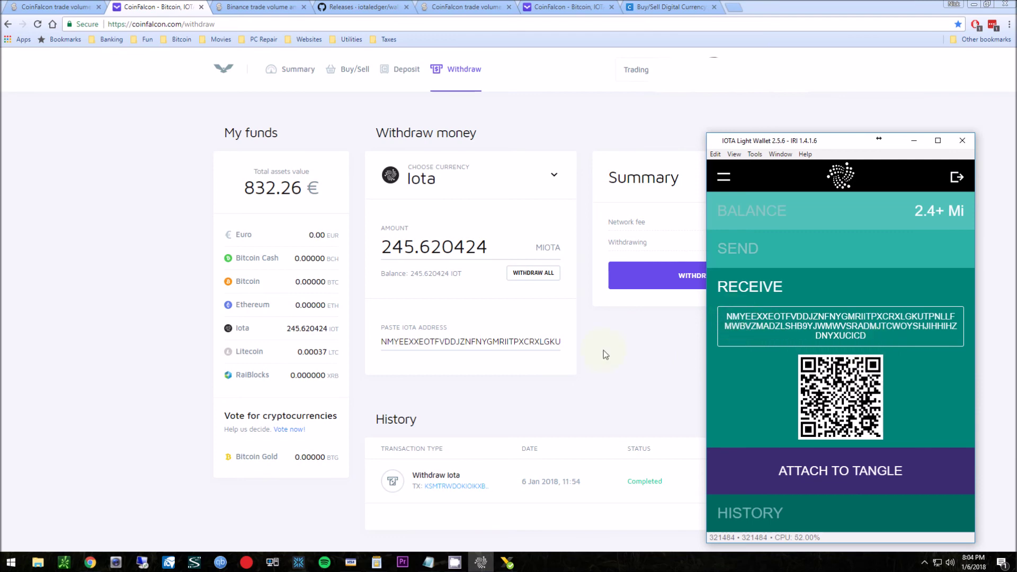
click(536, 348)
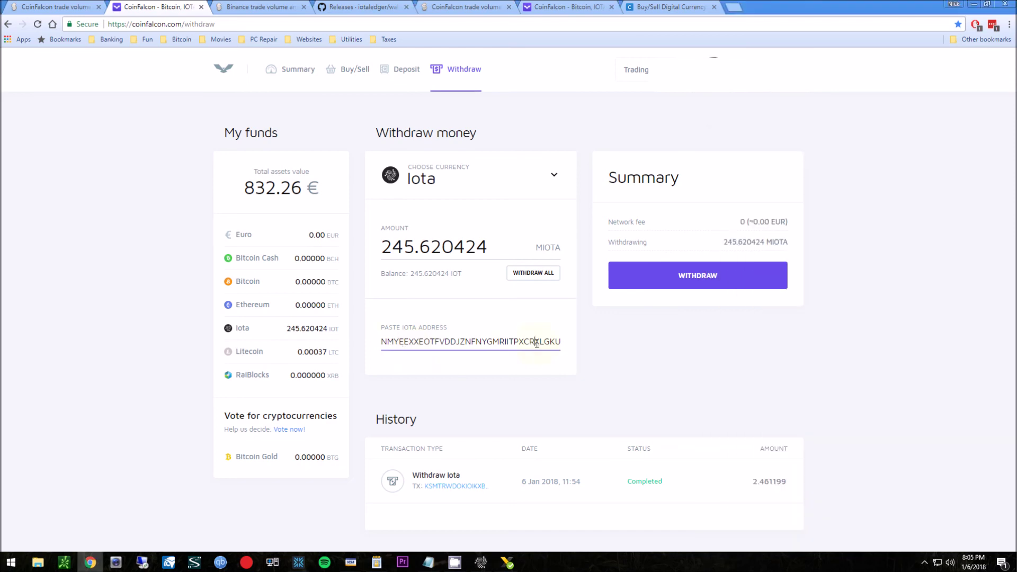
drag(537, 344, 628, 353)
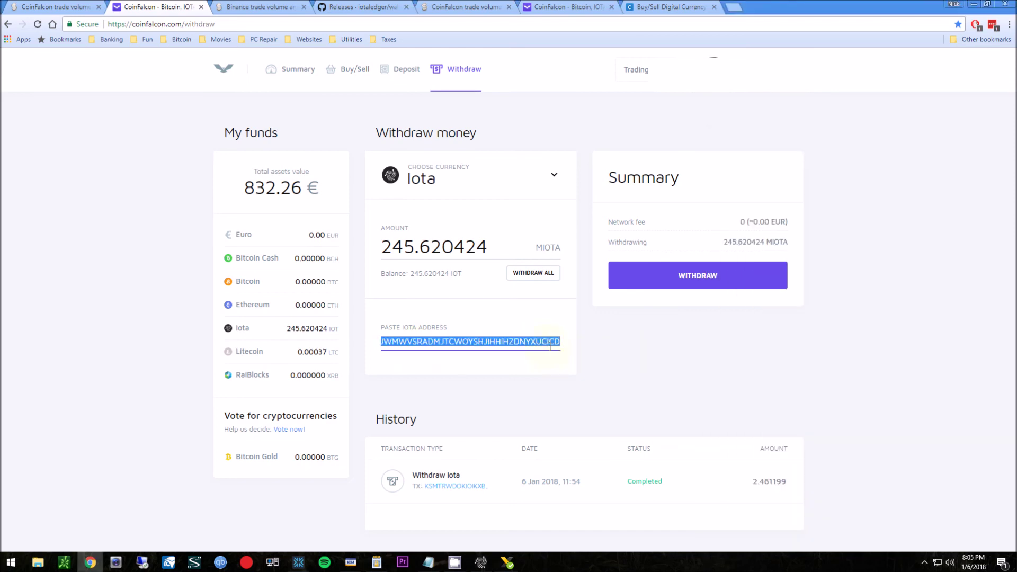
click(629, 347)
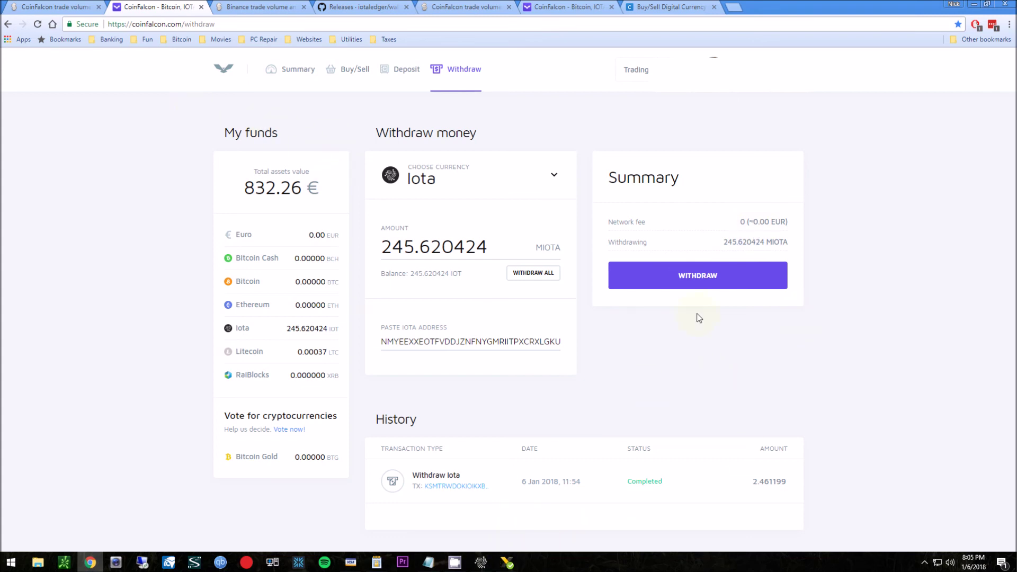
- Submit the 245.620424 MIOTA withdrawal and close the Withdraw complete popup
click(712, 279)
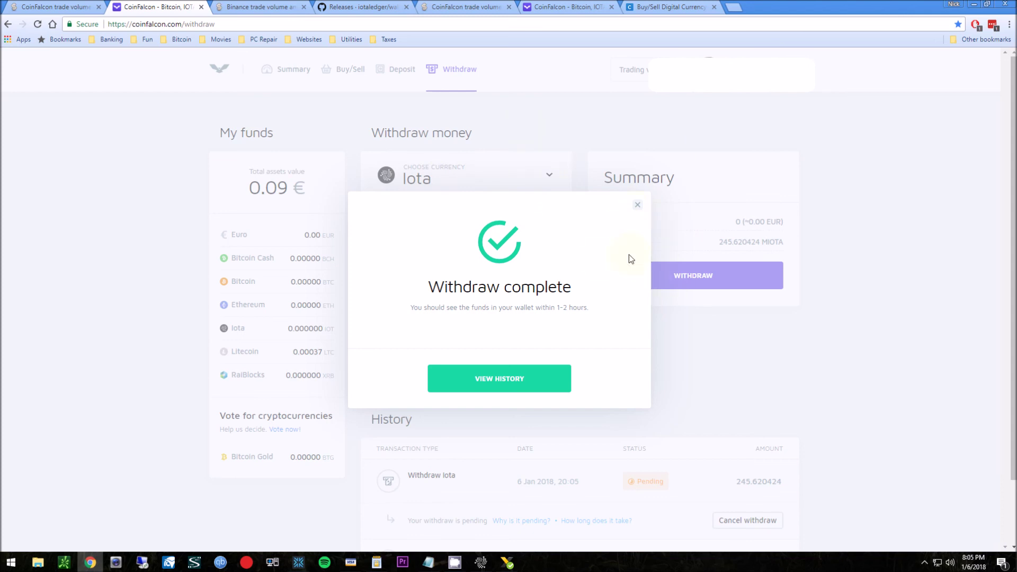
click(637, 205)
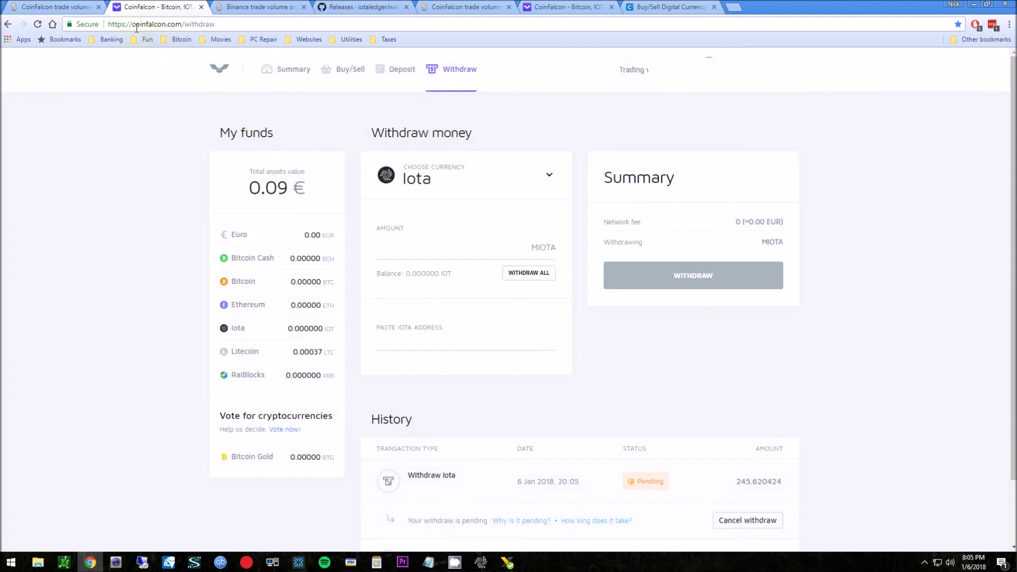